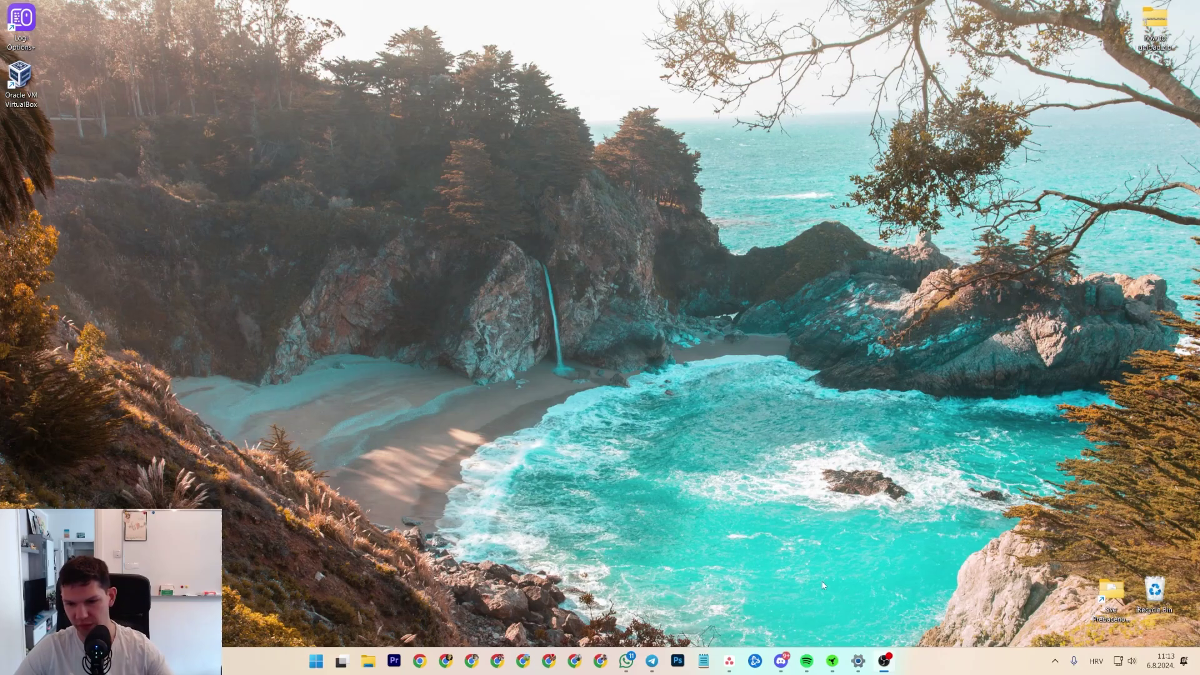
Open the Croatian (Croatia) language options page from the taskbar's keyboard settings.
click(1098, 664)
click(1041, 632)
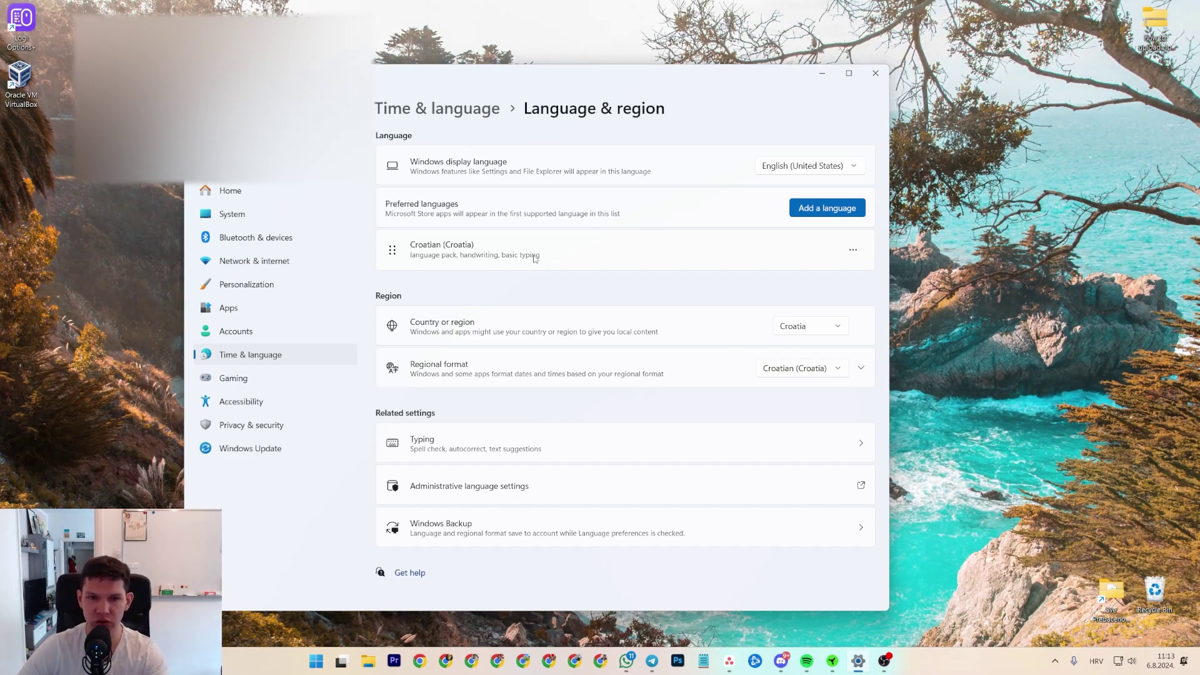
click(853, 250)
click(813, 276)
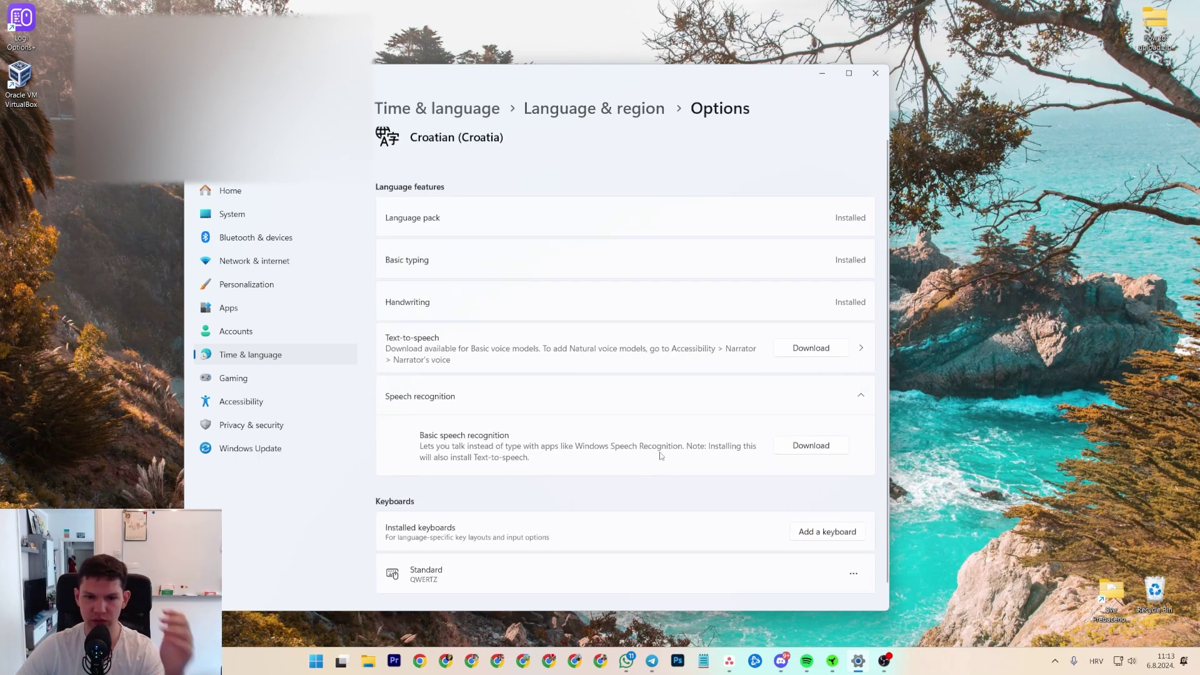
scroll(655, 443, down, 1)
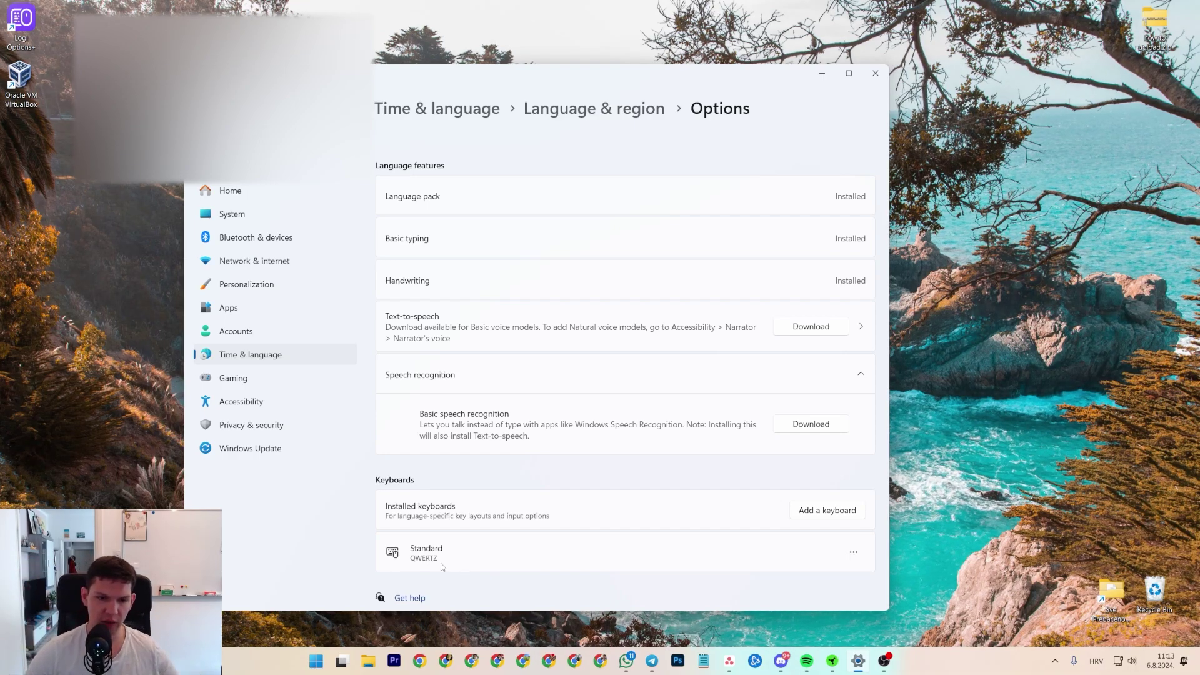
scroll(595, 80, up, 1)
drag(594, 80, 611, 53)
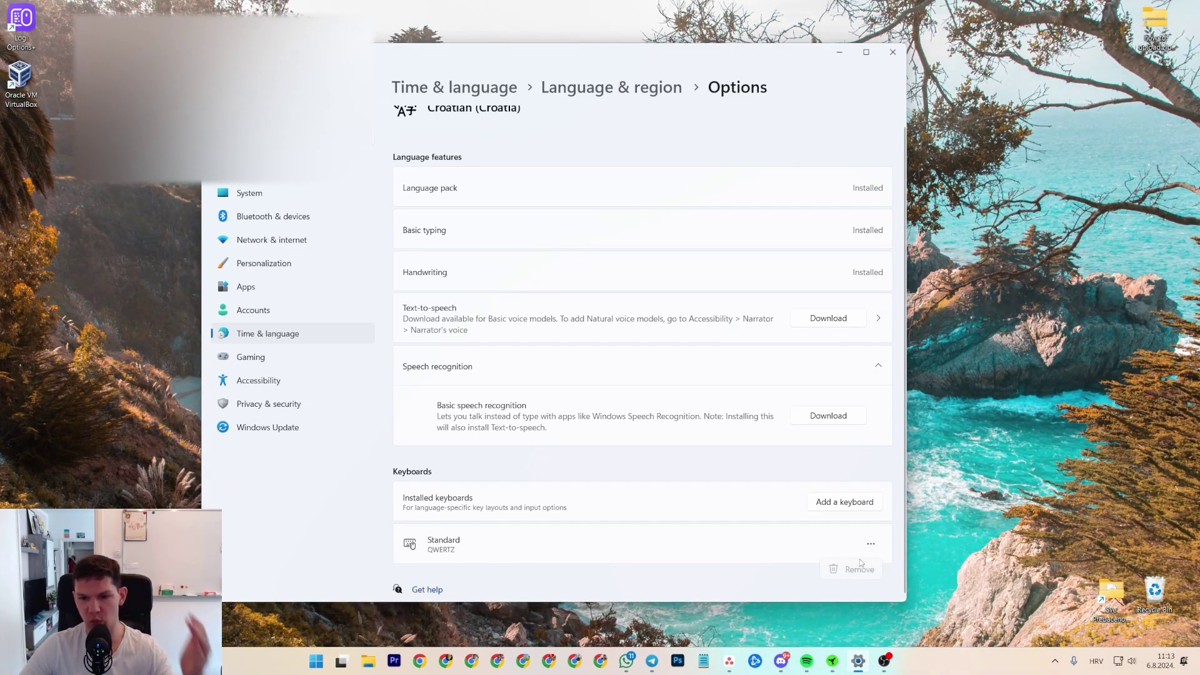
Browse the Add a keyboard layout list, then close it, keeping only Standard QWERTZ.
click(844, 502)
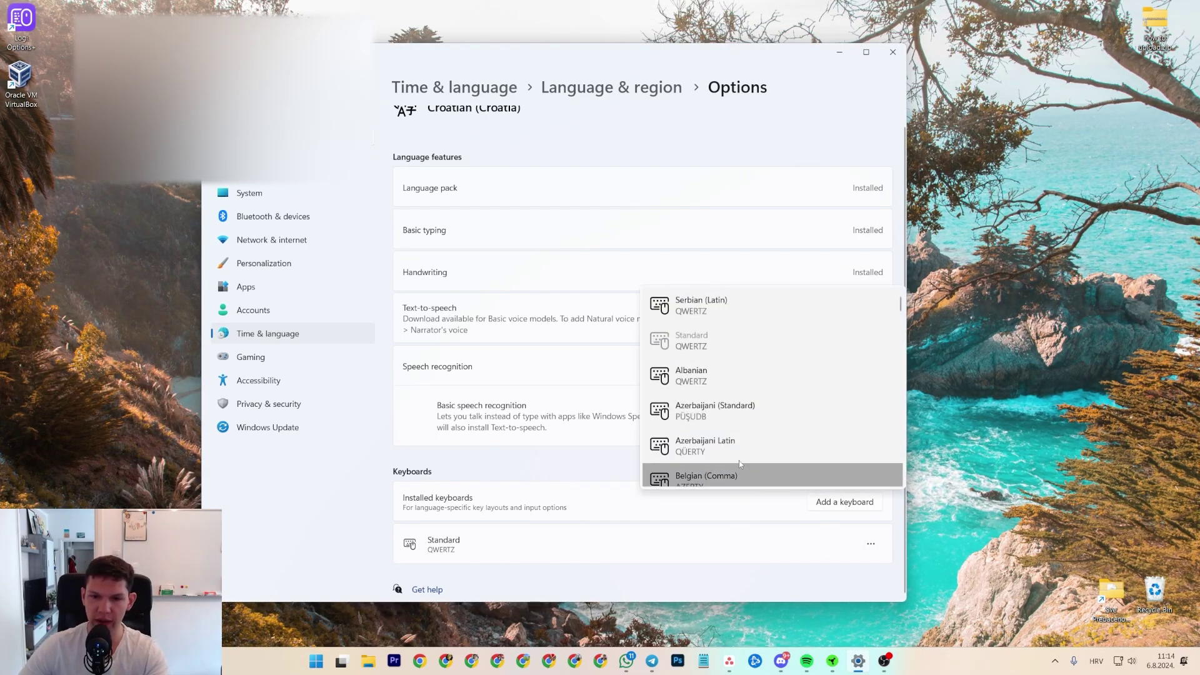
scroll(730, 410, down, 2)
scroll(730, 410, down, 3)
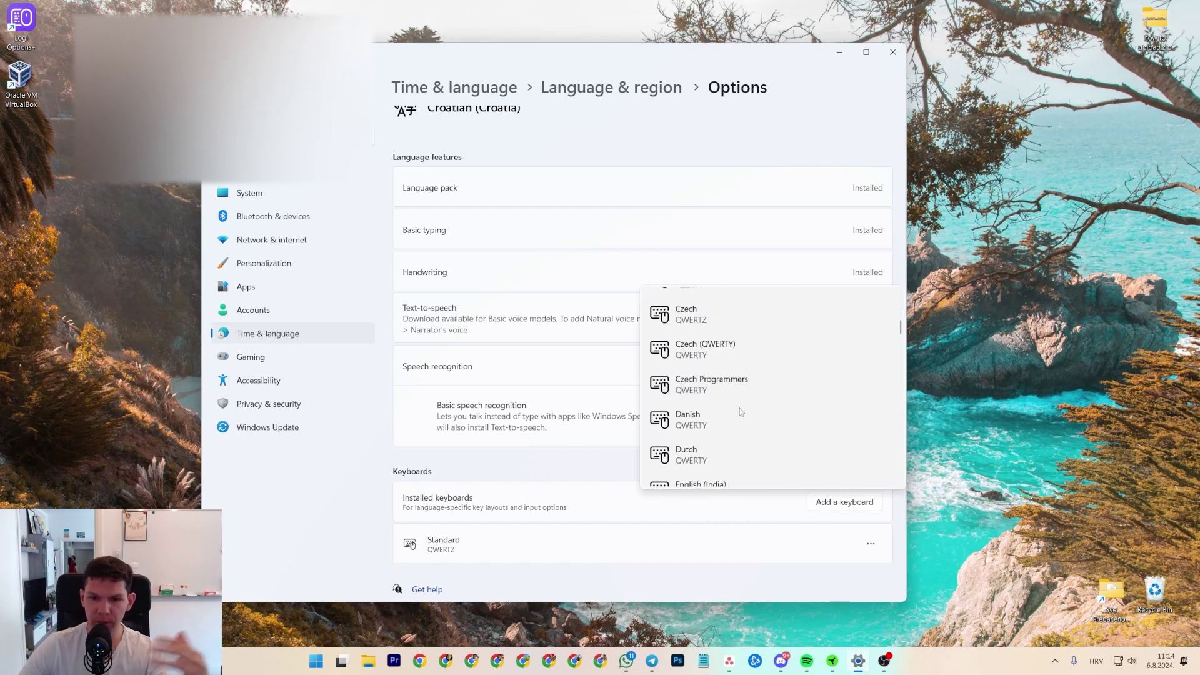
scroll(719, 422, down, 2)
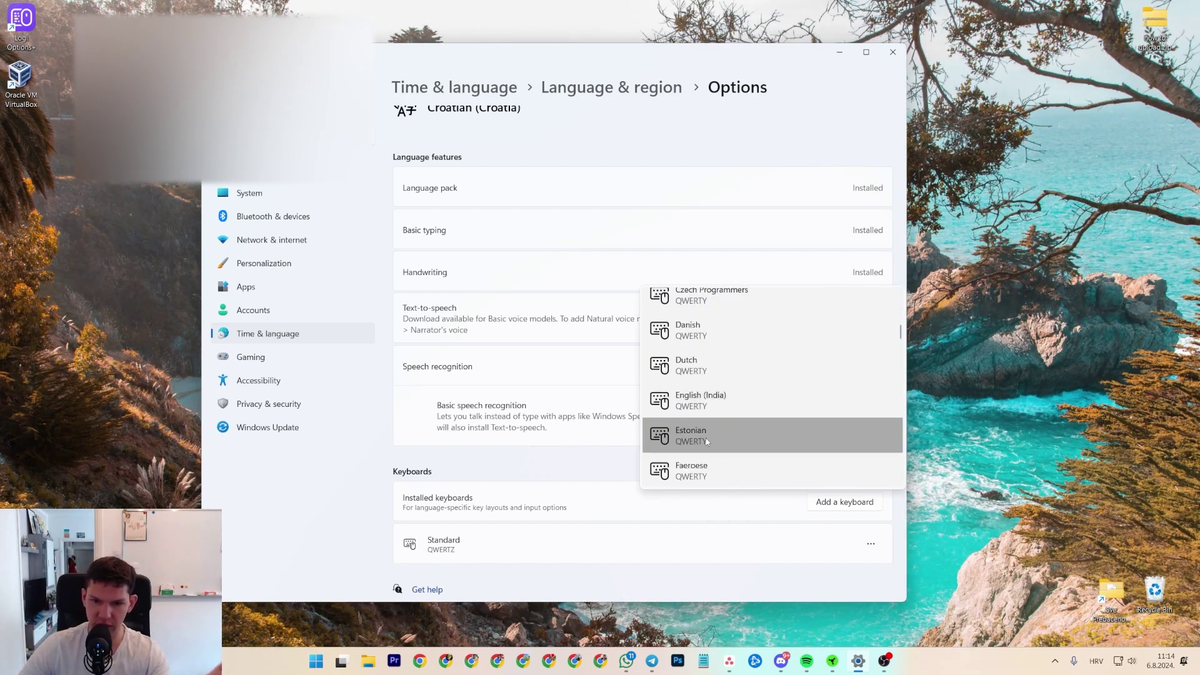
click(591, 456)
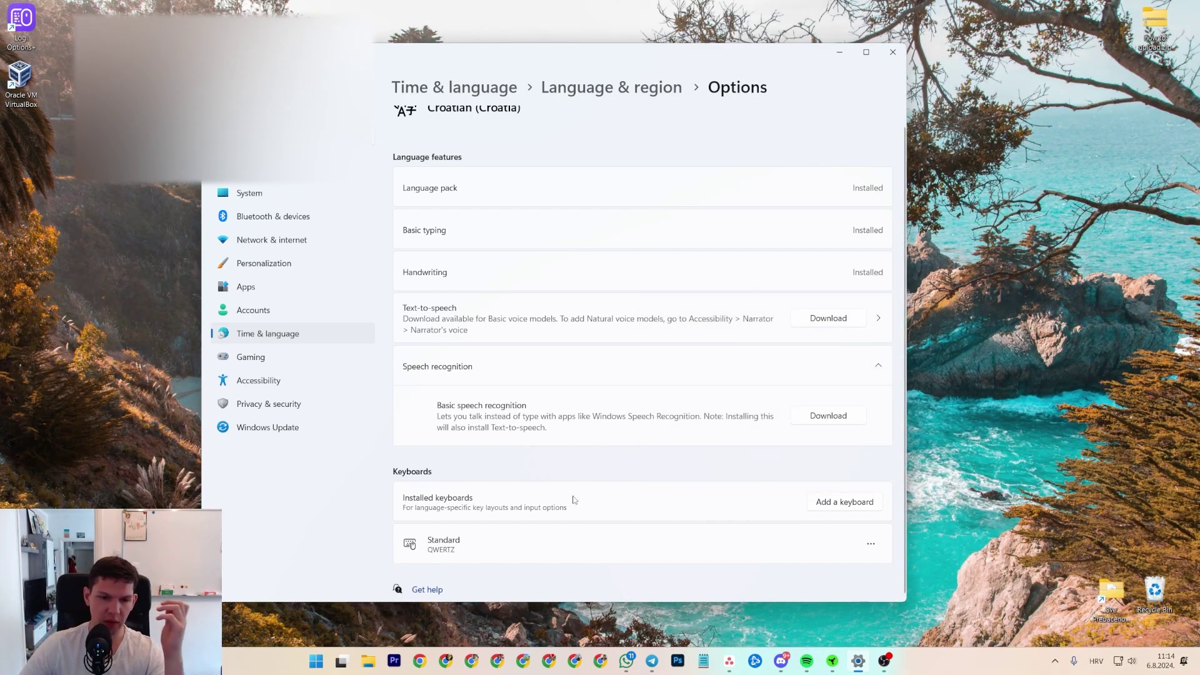
Type the test characters 'čćšđ@@' into a new Notepad document, then delete them all.
click(702, 661)
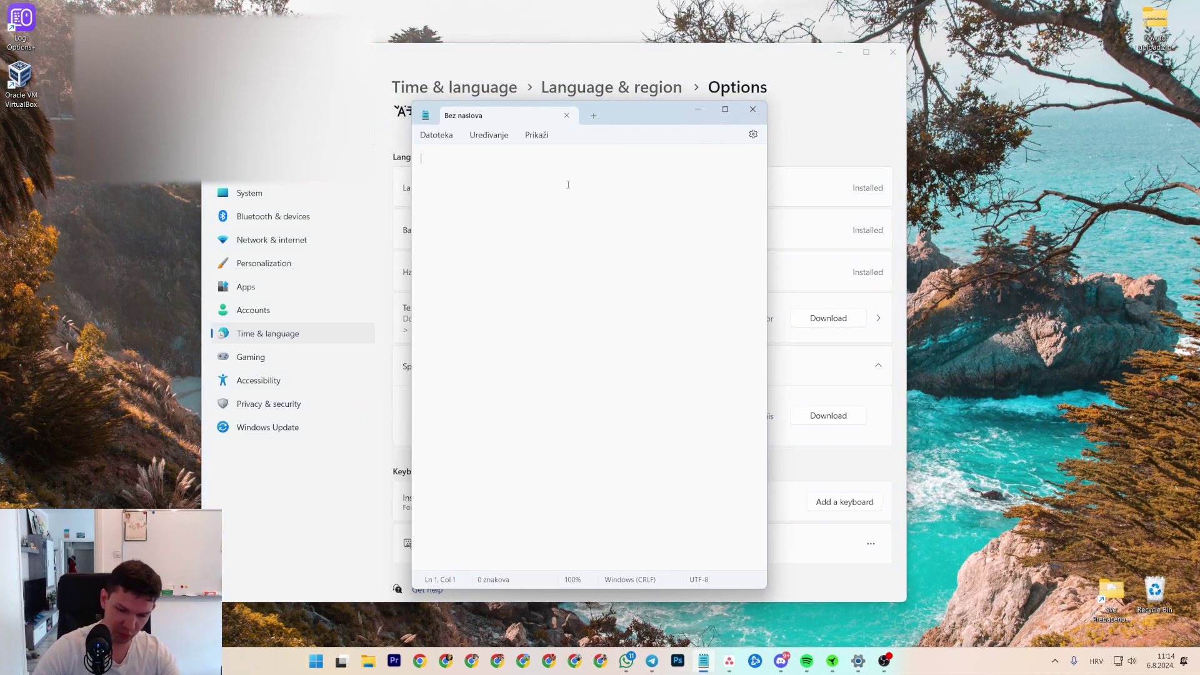
text(čćšđ)
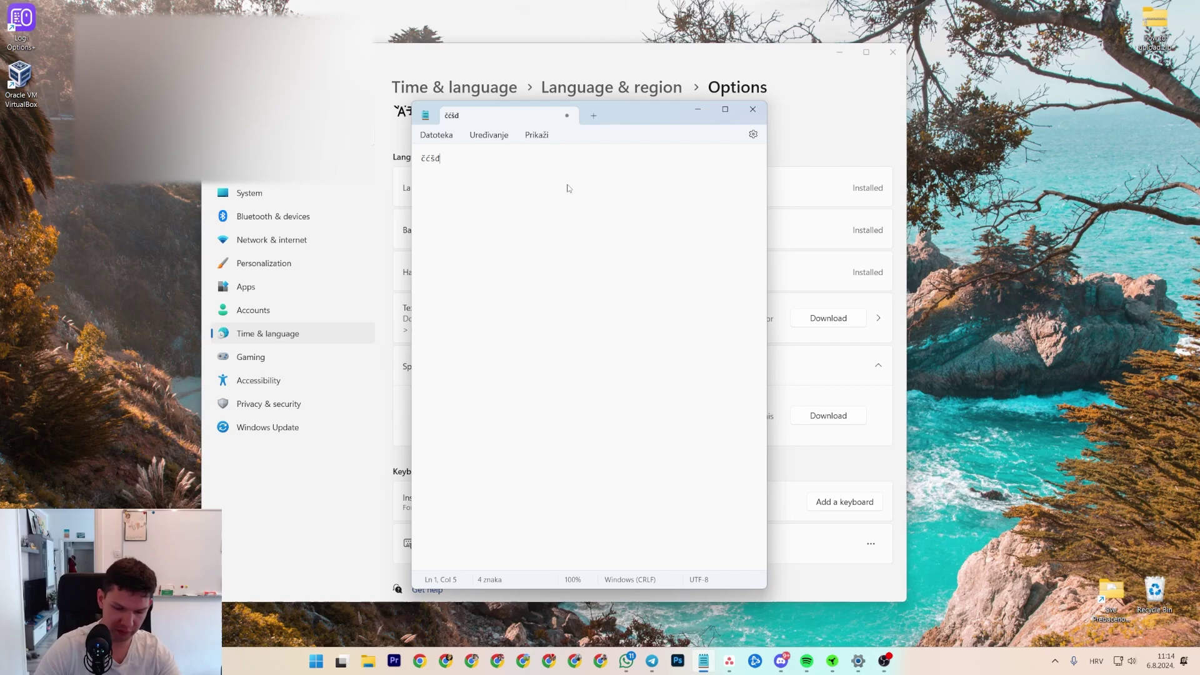
text(@@//)
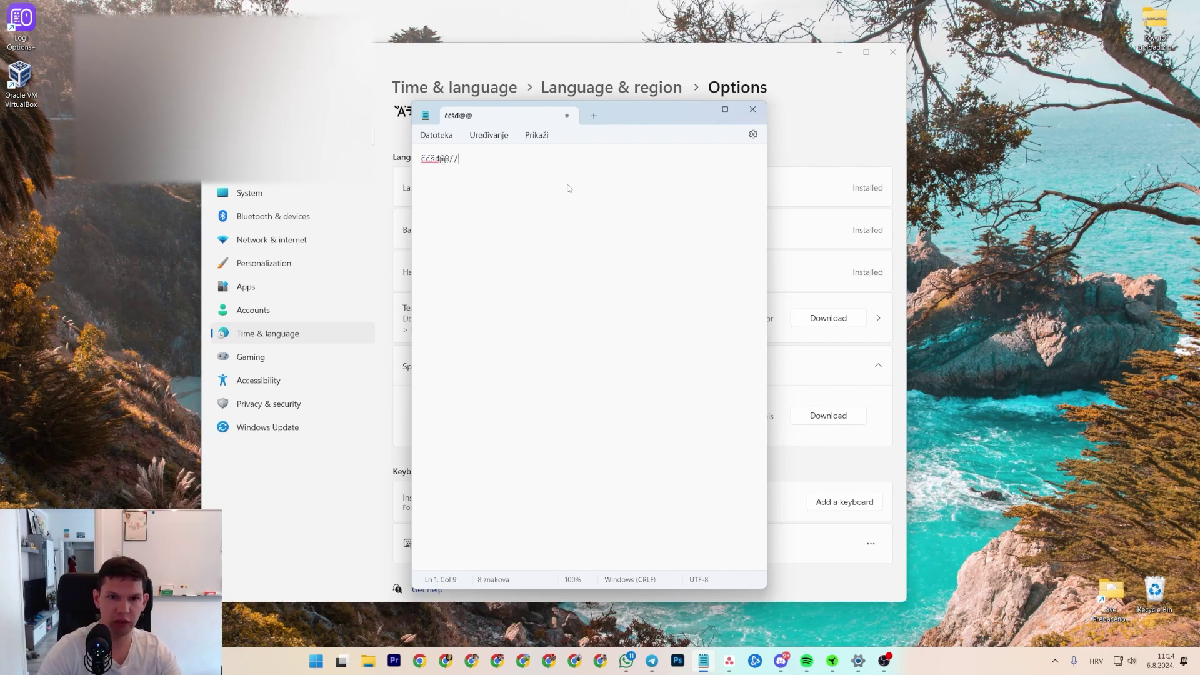
key(BackSpace)
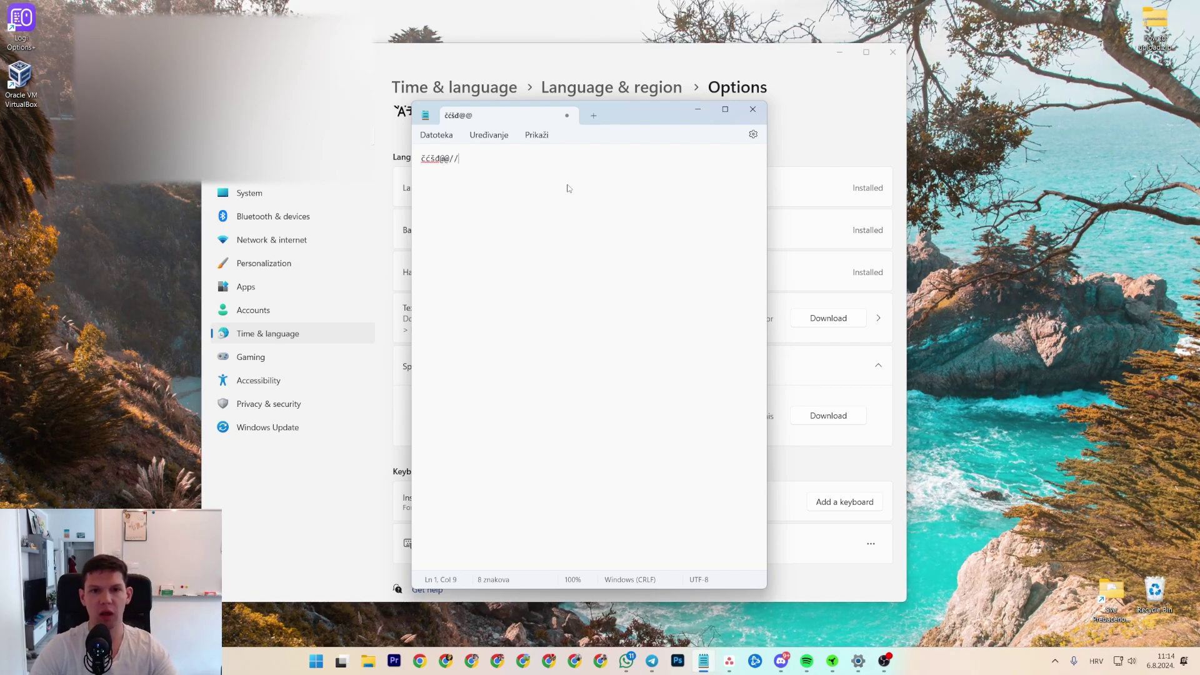
key(alt)
key(ctrl+a)
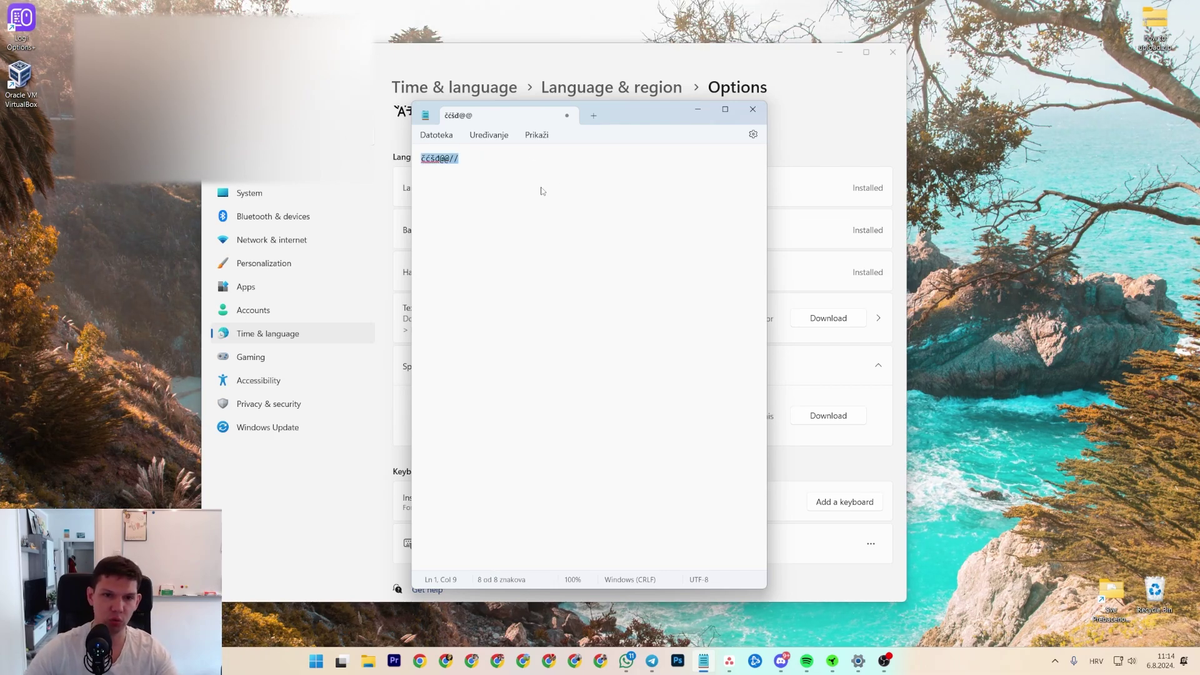
key(BackSpace)
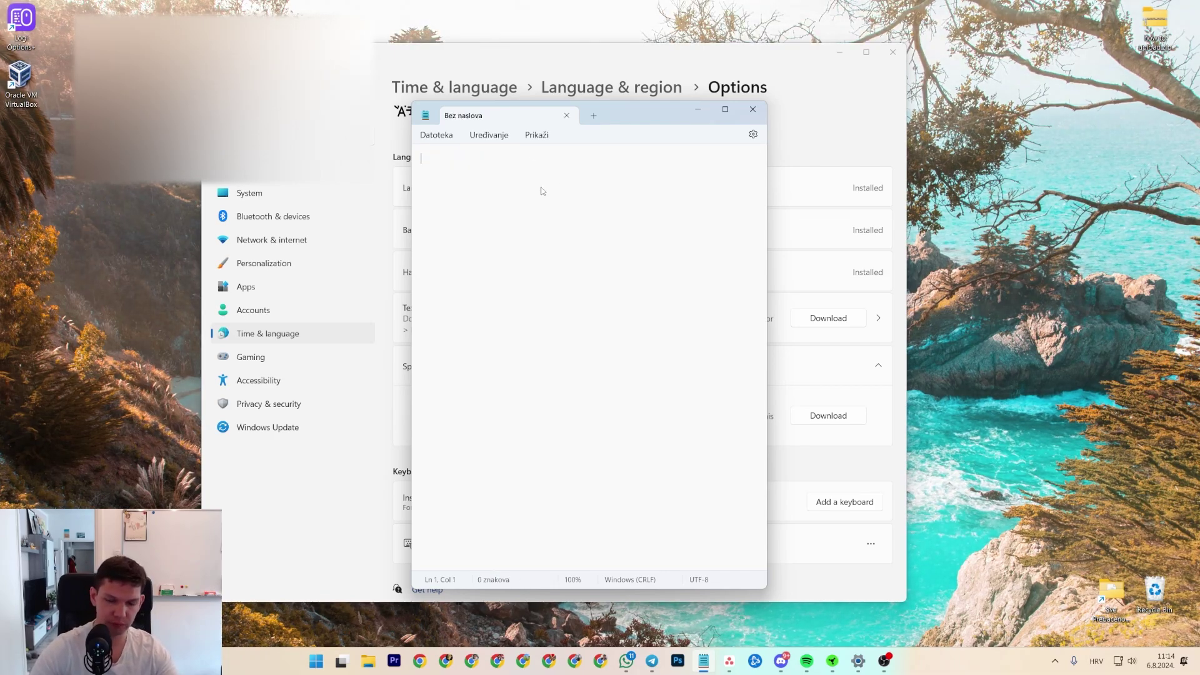
Close Notepad, switch to Razer Synapse, list All Buttons and reload the HUNTSMAN V2 page.
click(750, 112)
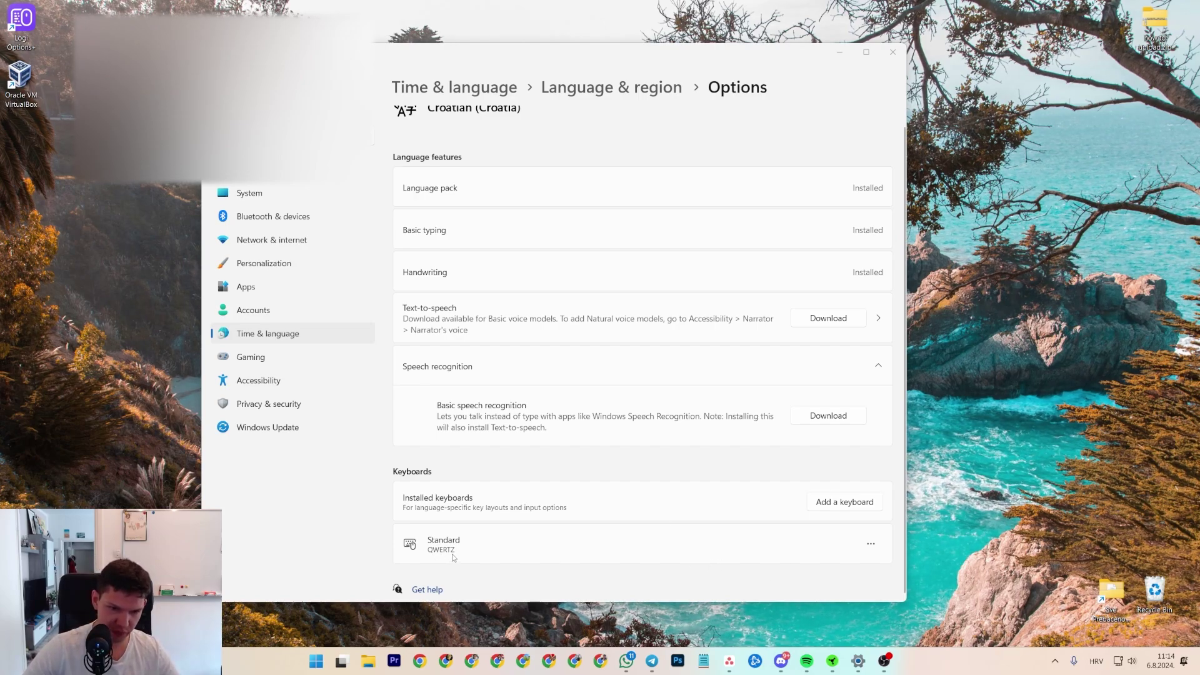
click(832, 661)
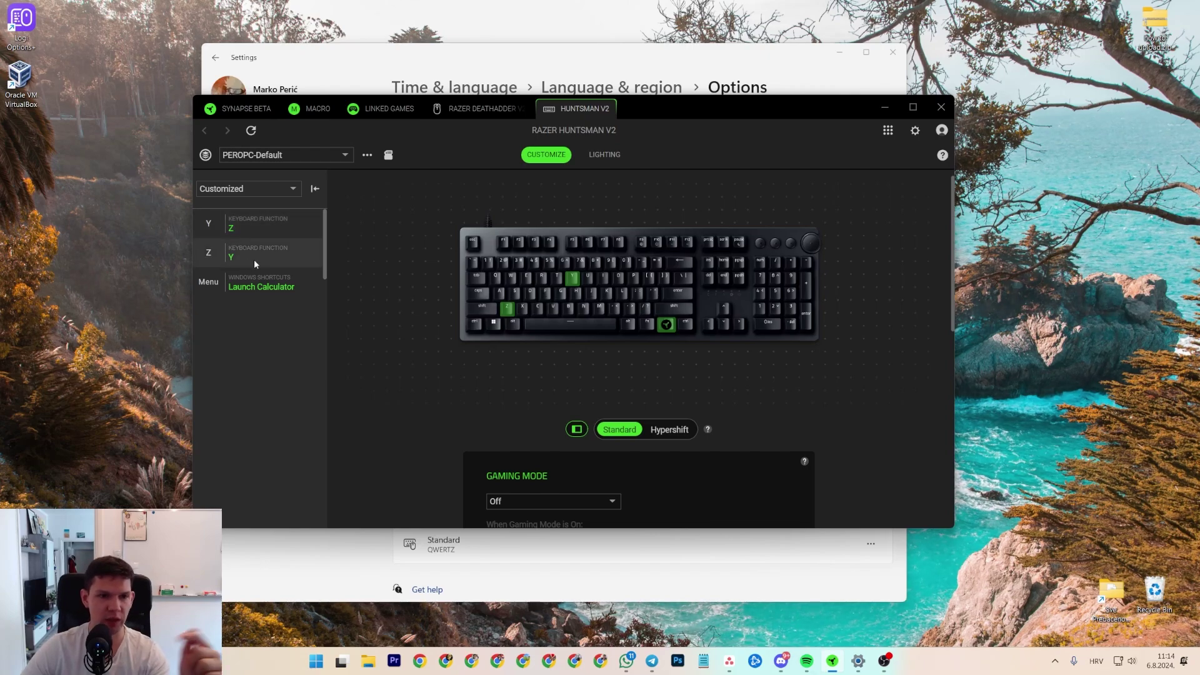
click(258, 195)
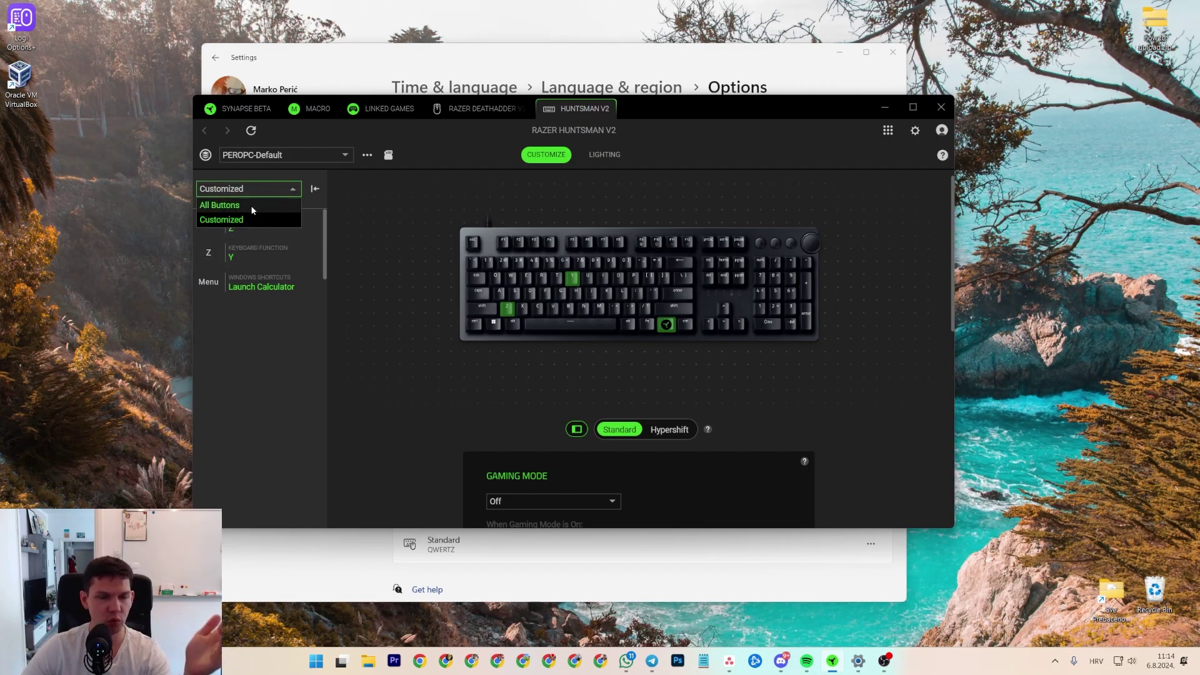
click(250, 205)
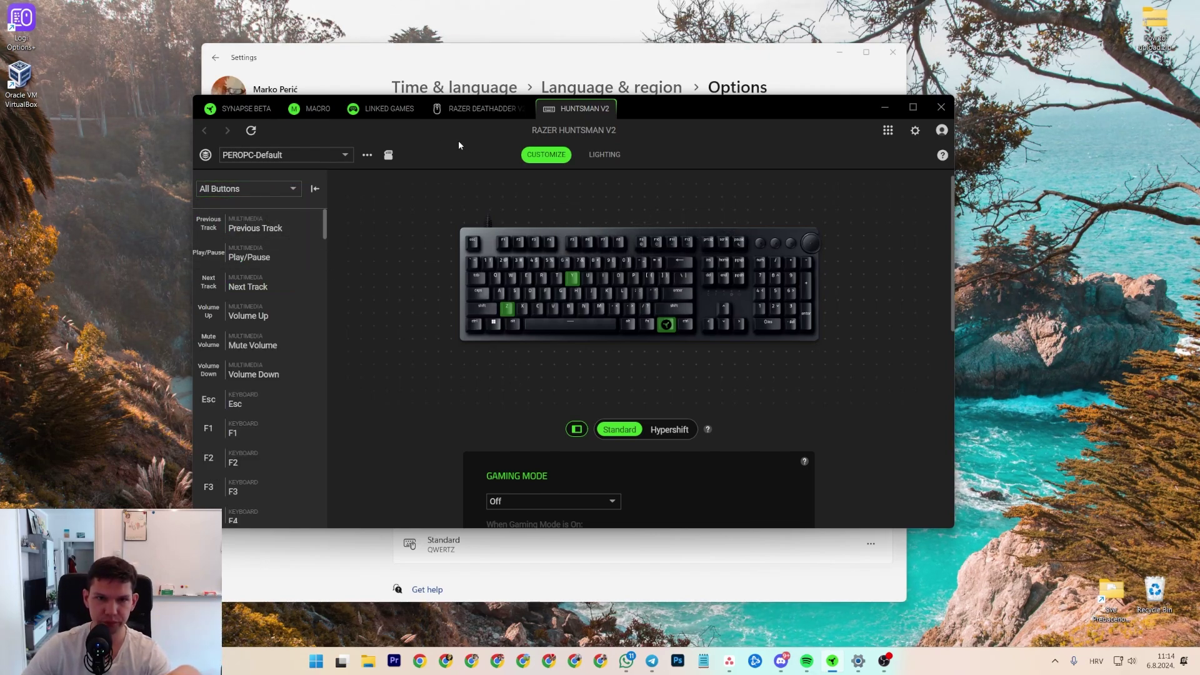
click(581, 109)
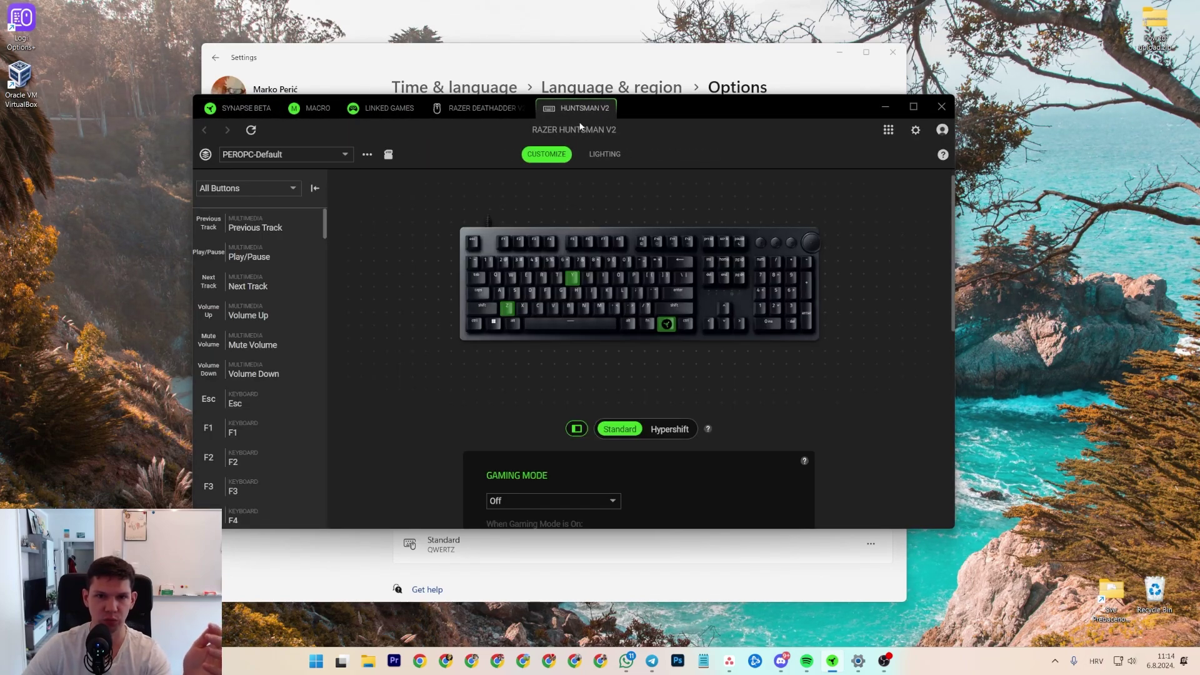
Open the Z key's Keyboard Function editor with Alphanumeric as the category.
mouse_move(508, 312)
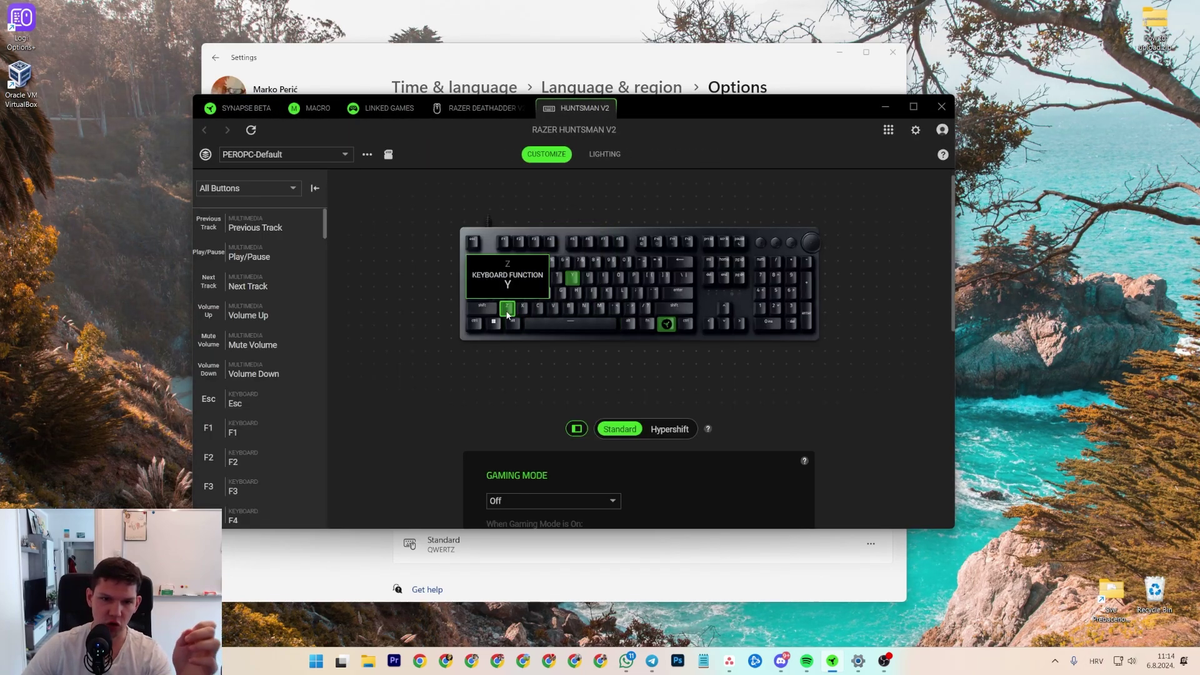
click(508, 314)
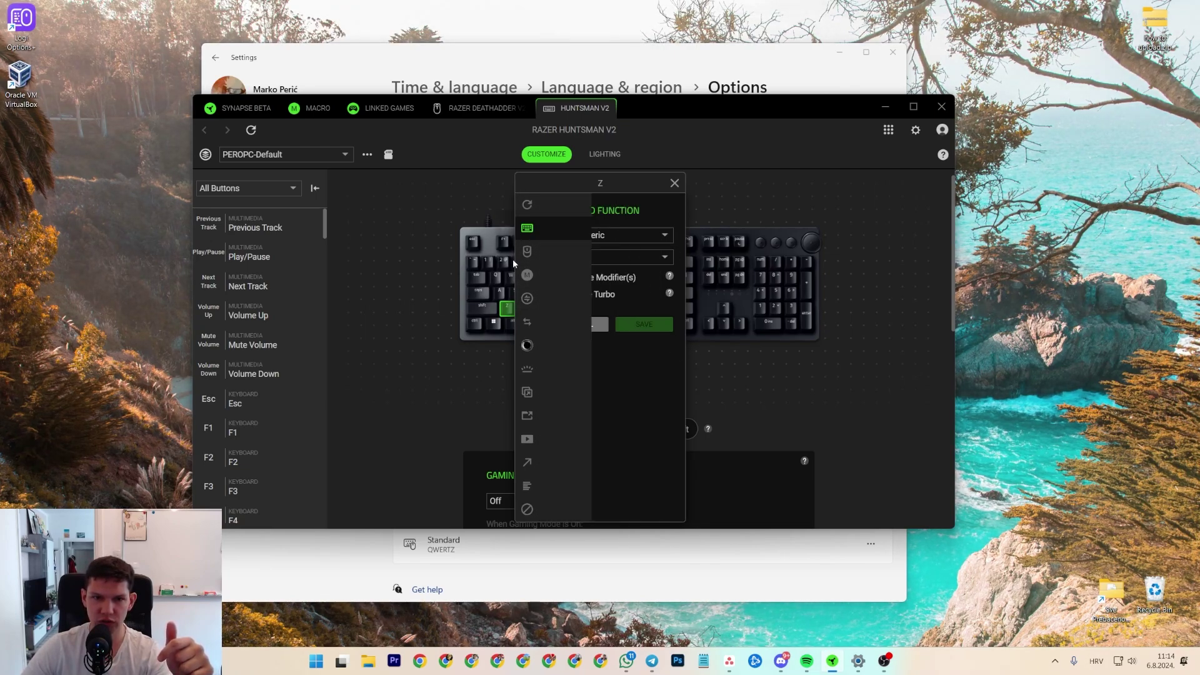
mouse_move(529, 283)
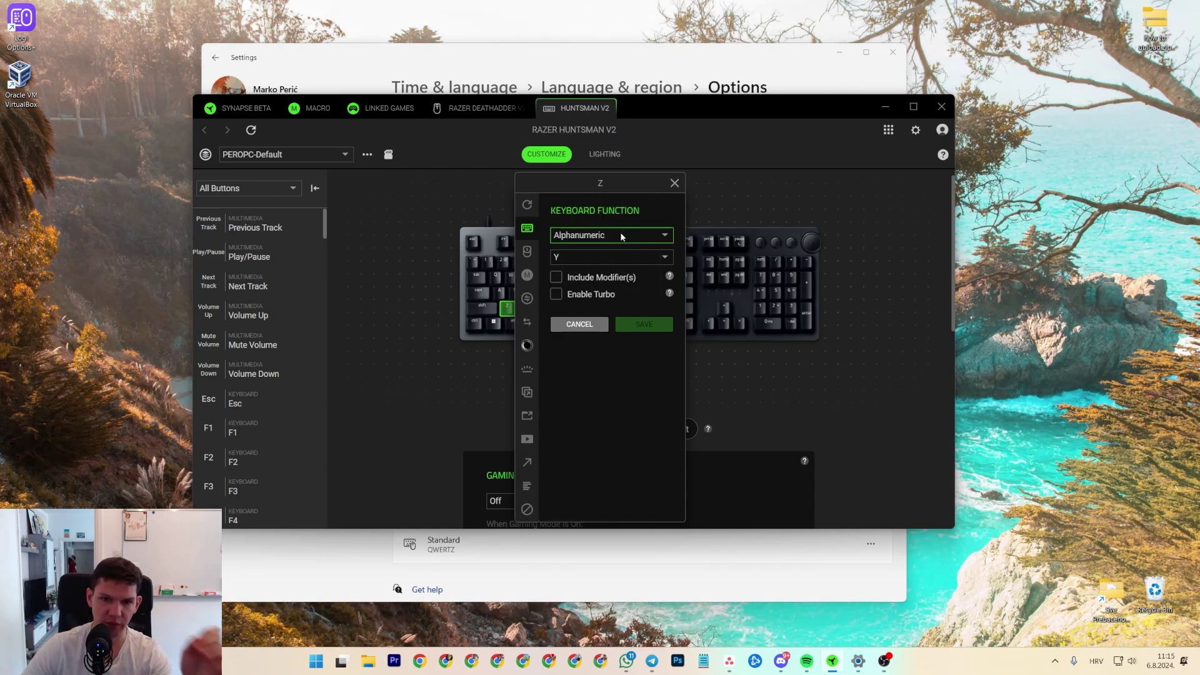
click(620, 232)
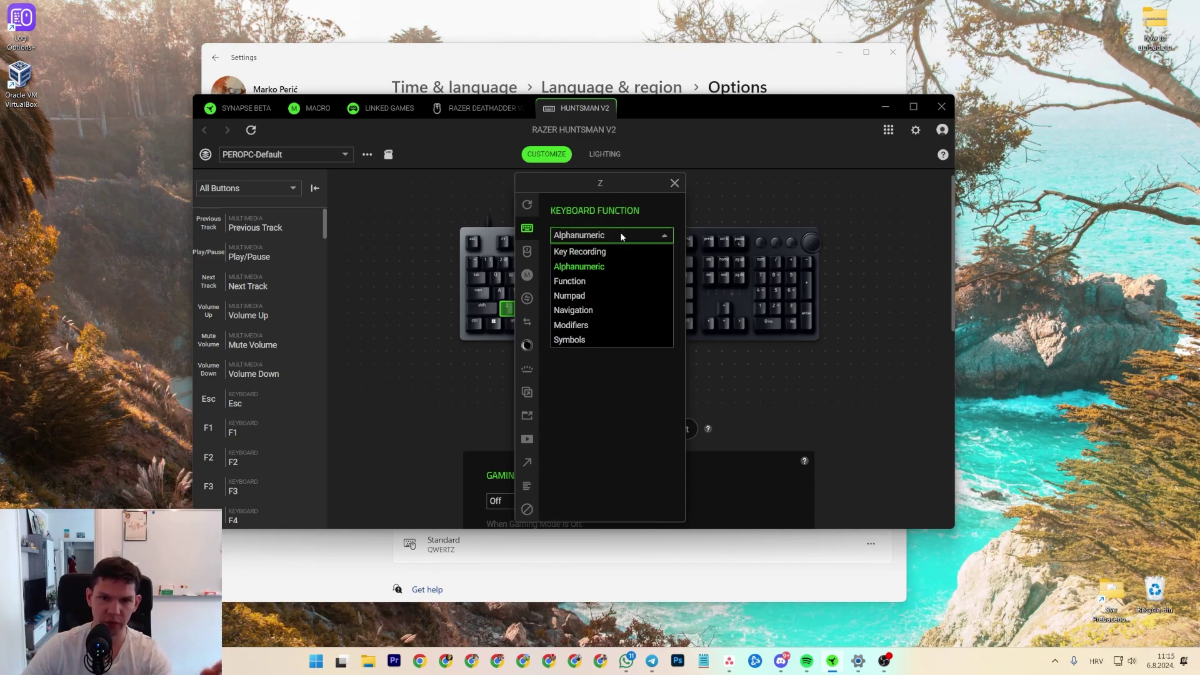
click(592, 265)
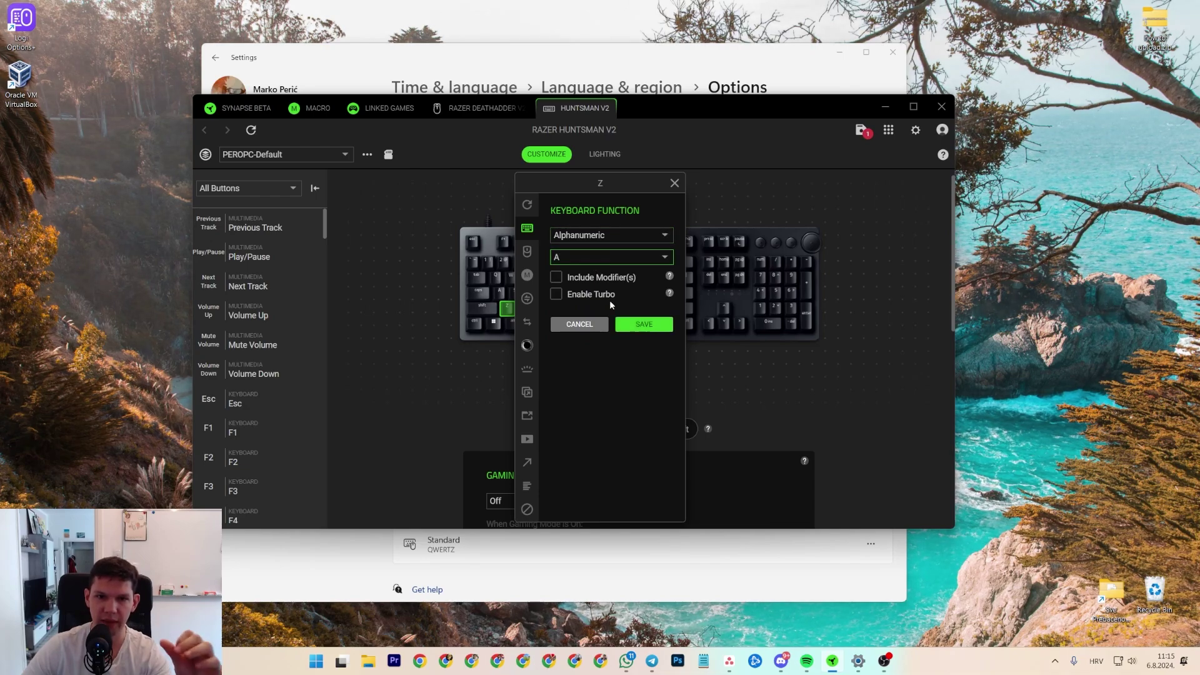
Assign Y as the Z key's output and save the remap.
click(580, 258)
scroll(585, 350, down, 2)
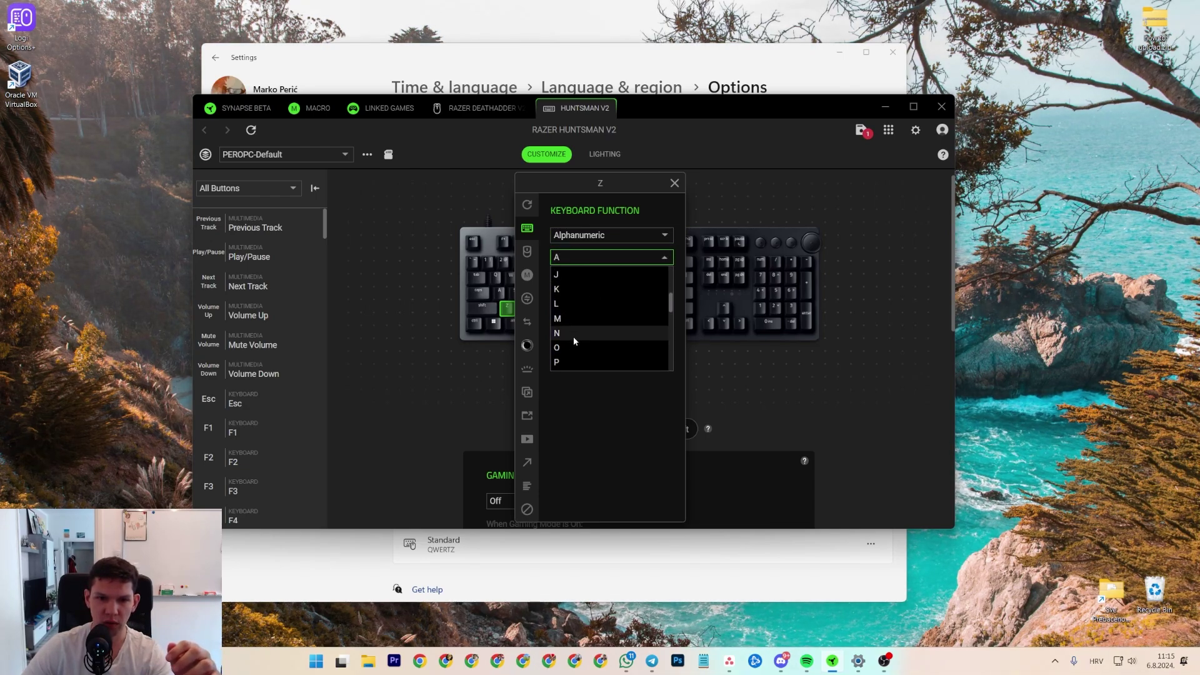
scroll(572, 338, down, 5)
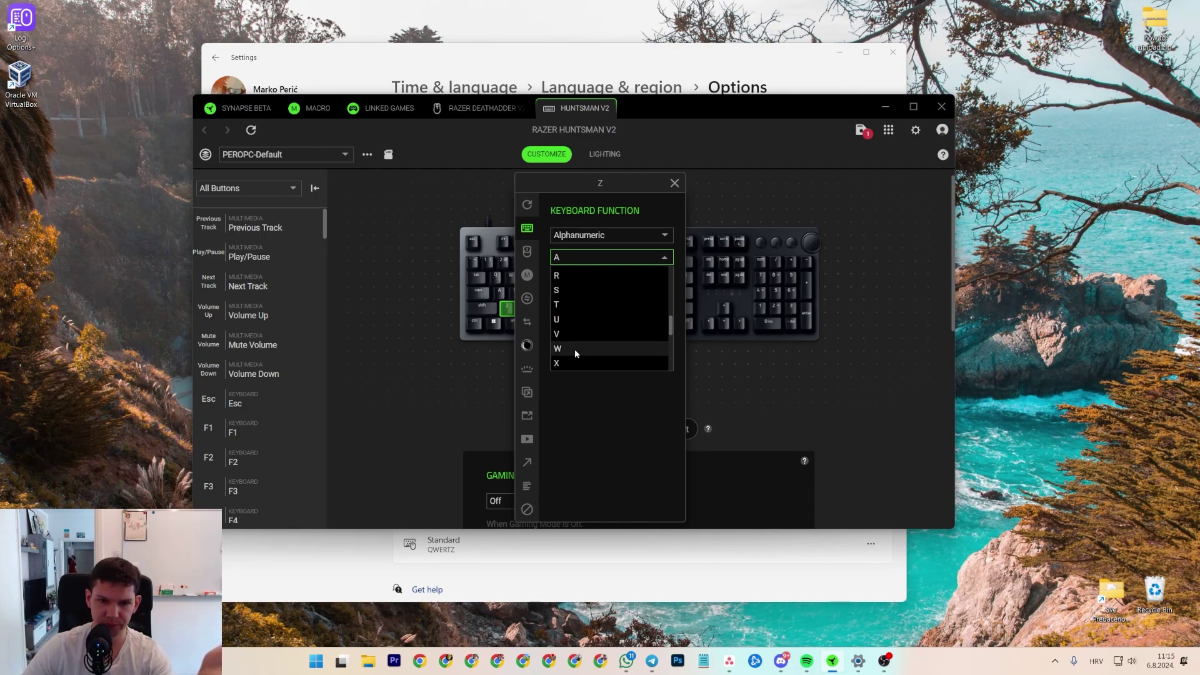
scroll(570, 344, down, 2)
click(568, 337)
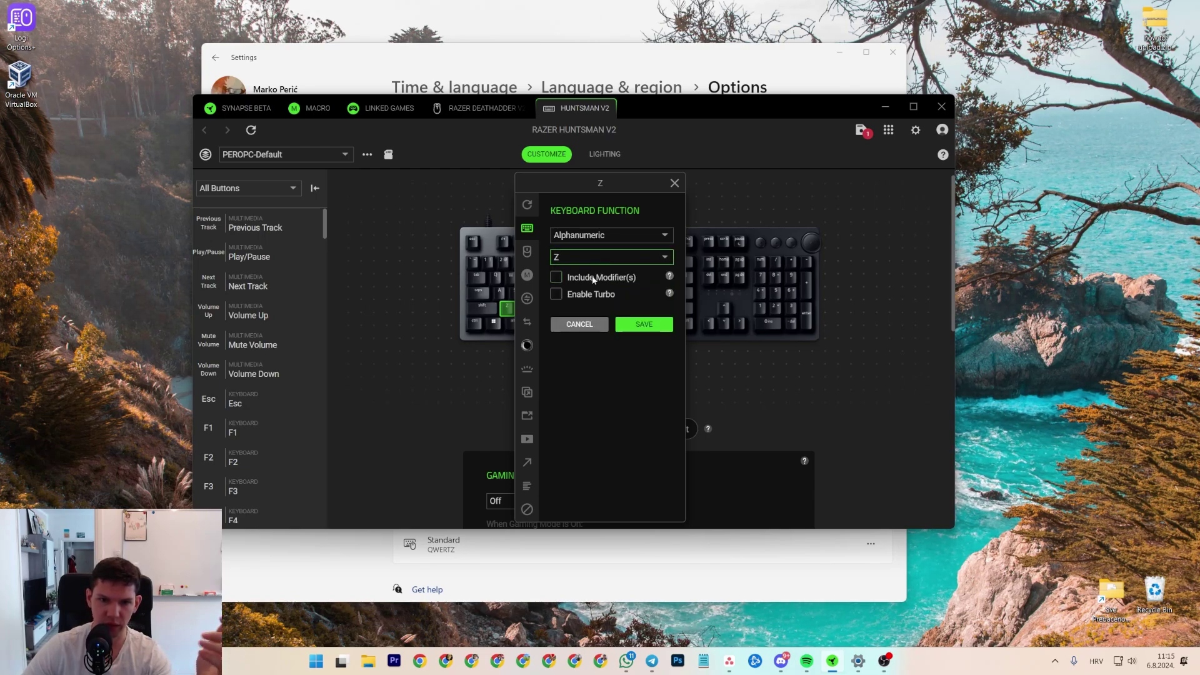
click(579, 257)
scroll(575, 344, up, 1)
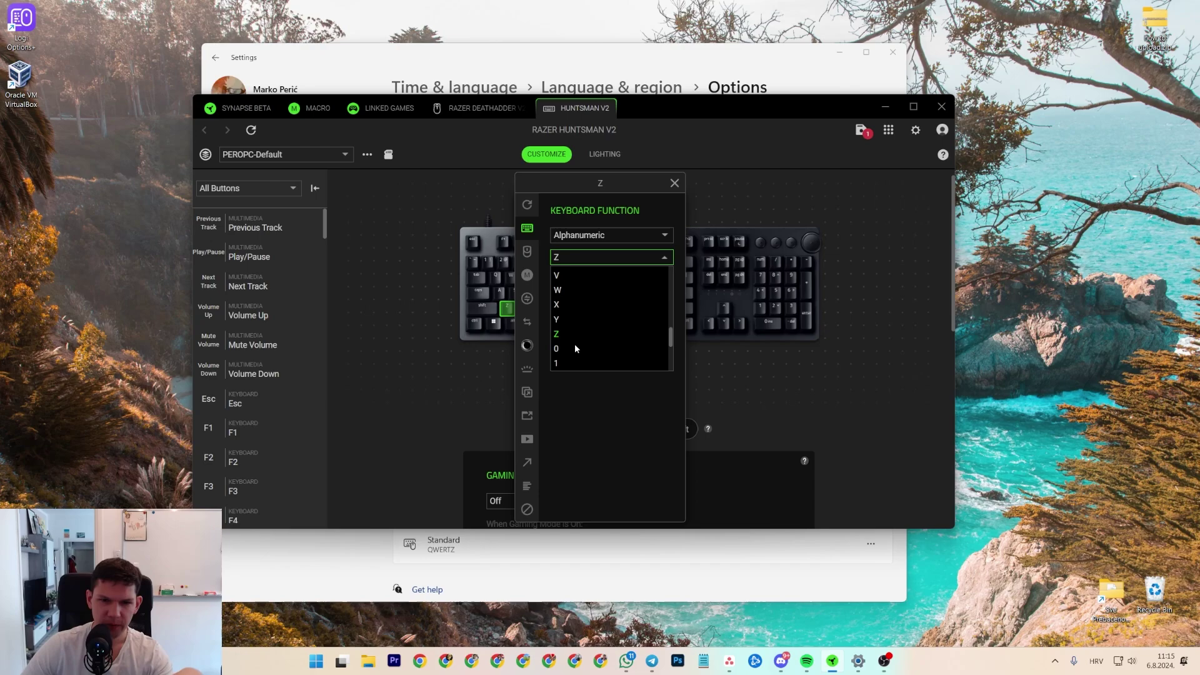
click(571, 324)
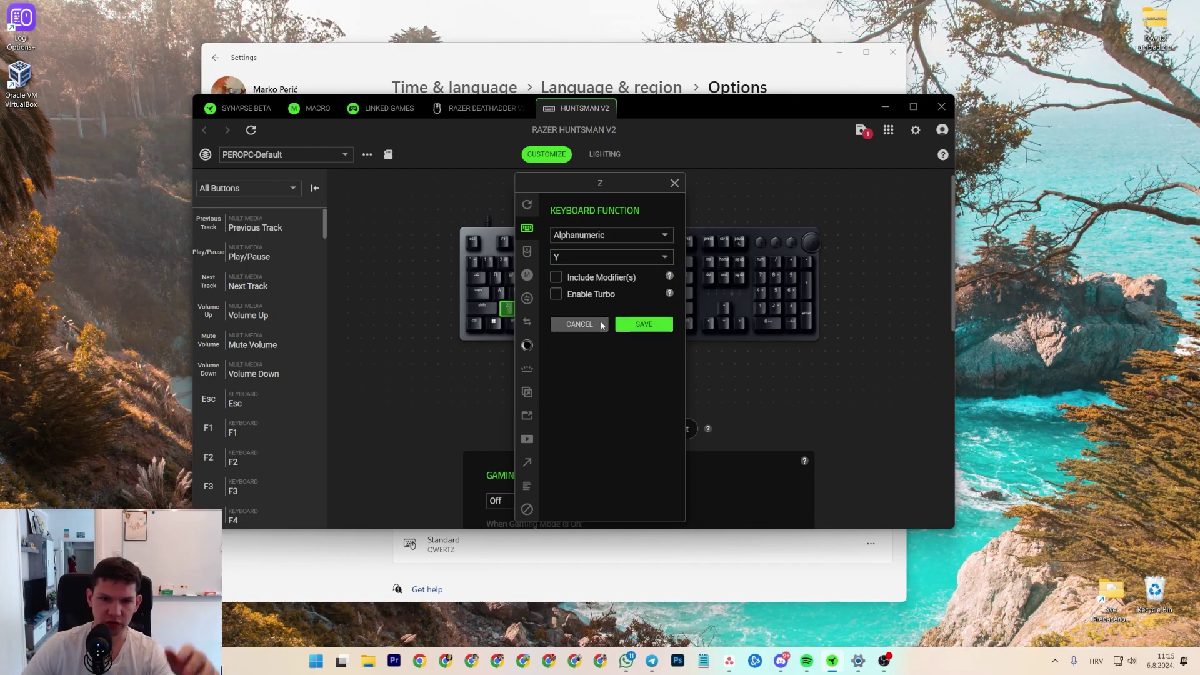
click(644, 324)
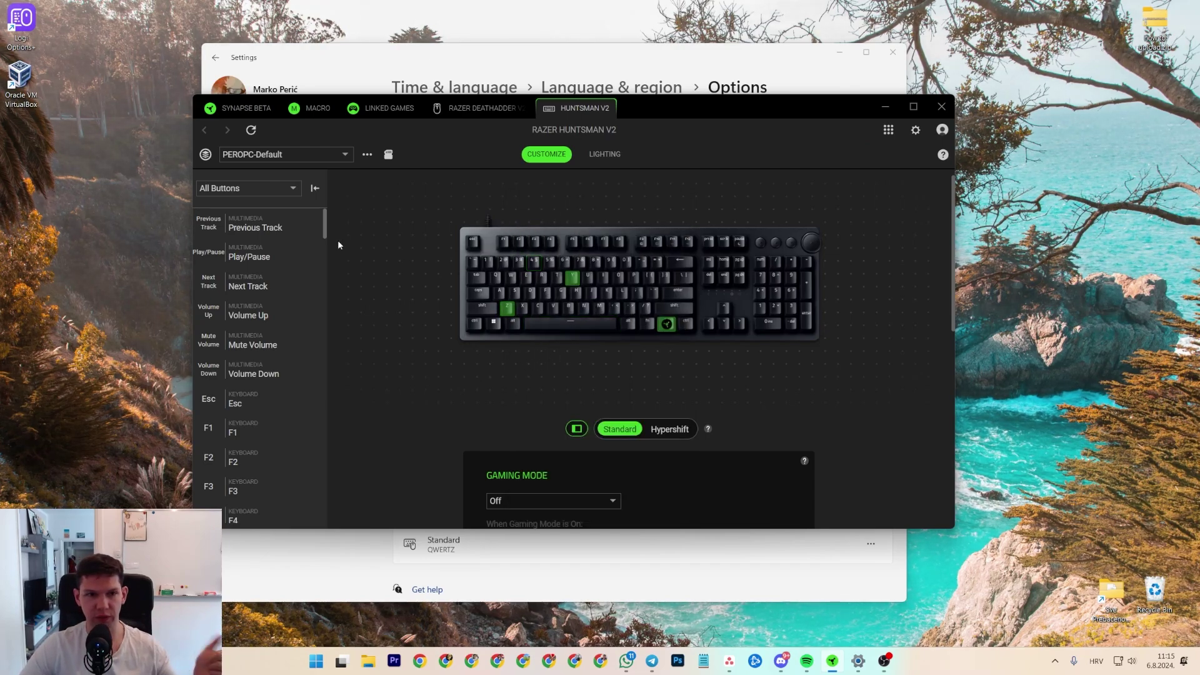
Filter the button list to Customized keys: Y→Z, Z→Y, Menu→Calculator.
mouse_move(559, 276)
click(257, 188)
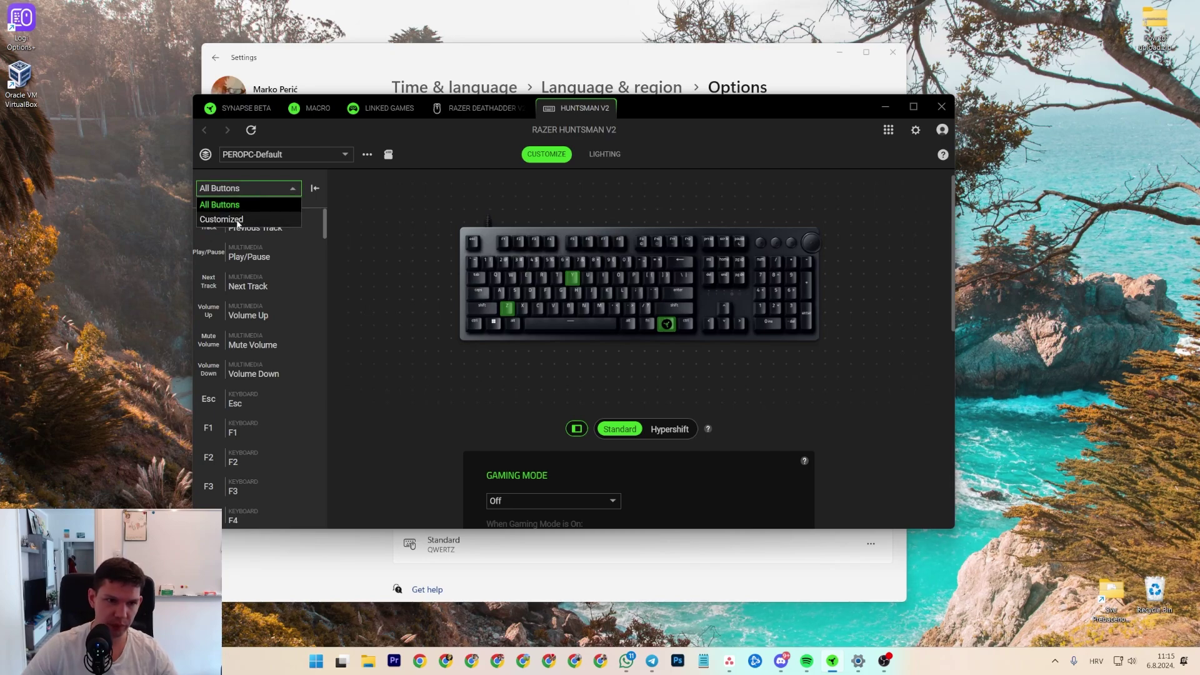
click(254, 214)
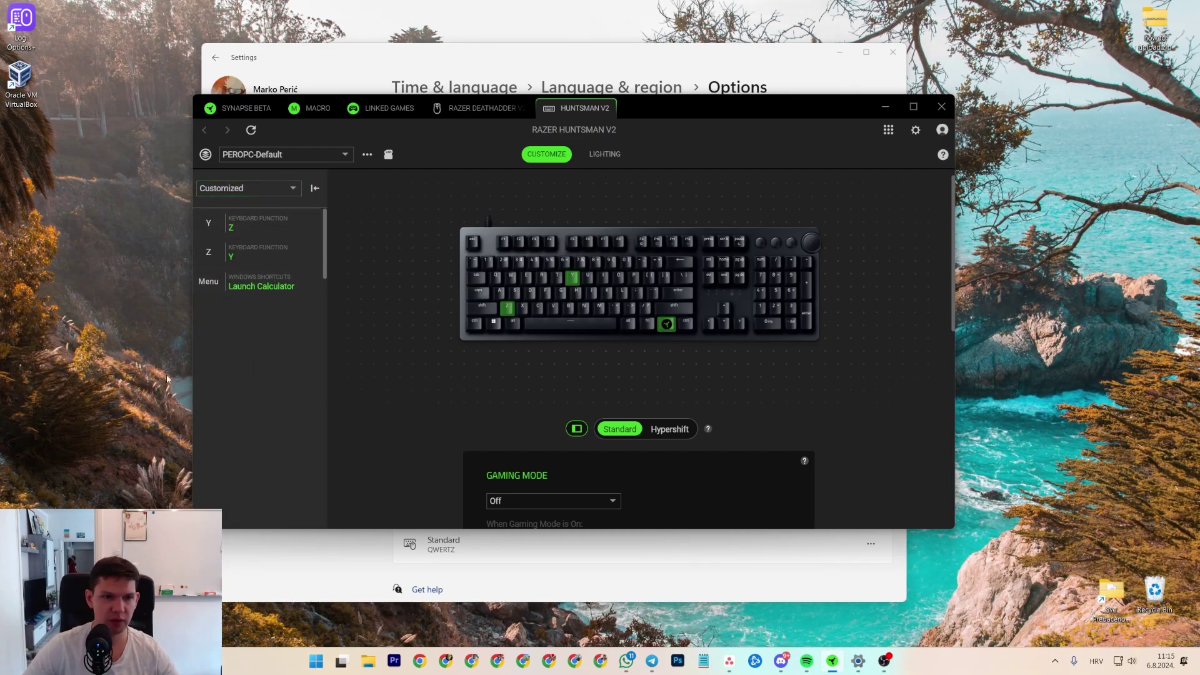
click(703, 661)
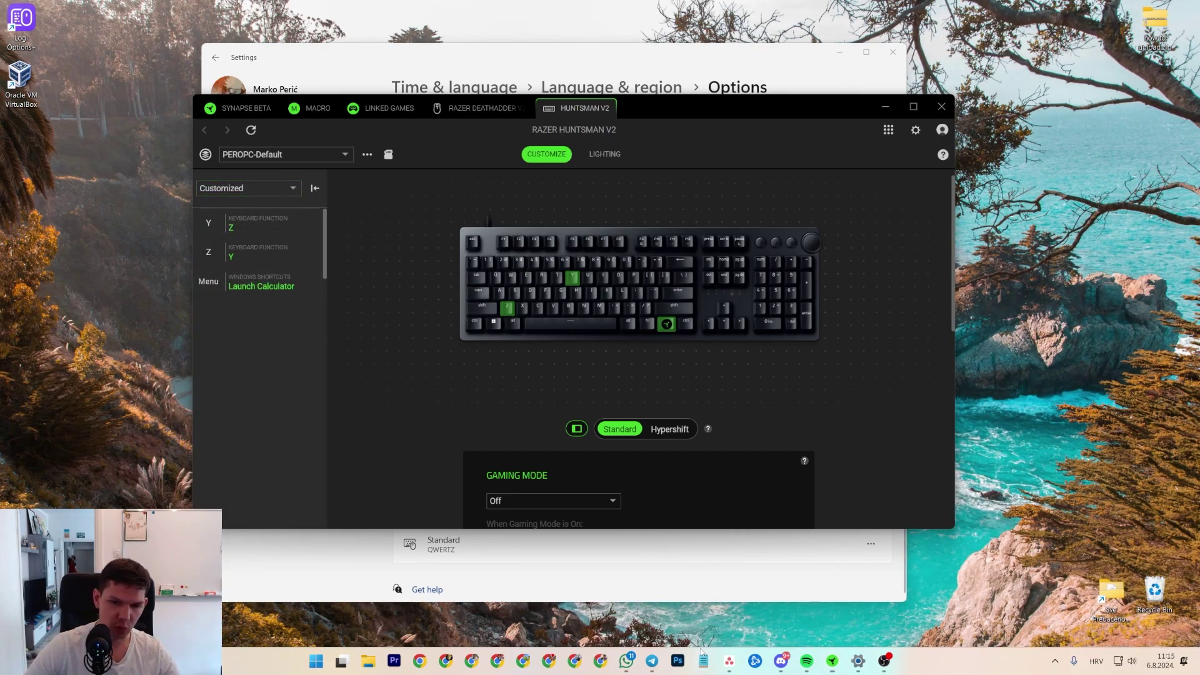
Type test rows 'yyyyyyyy', 'zzzzzzzz', 'yyyyyyy' and 'zzzzz' on separate lines, then select all.
text(yyyy)
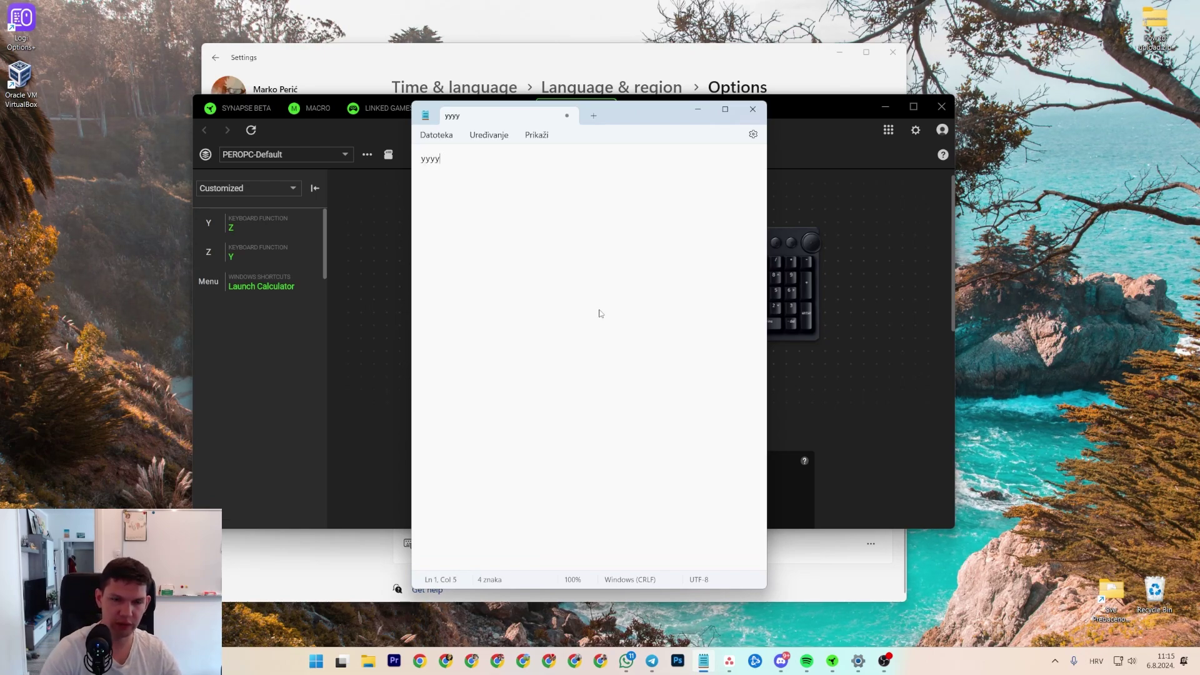
text(yyyy)
key(Return)
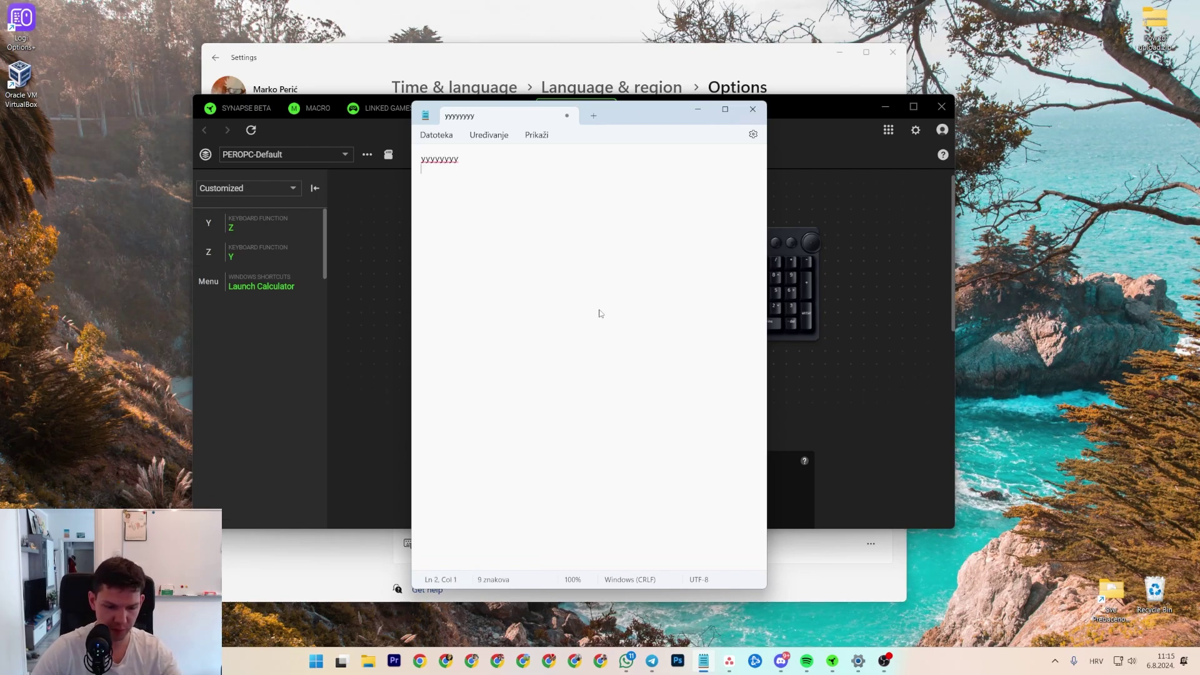
text(zzzzzzzz)
key(Return)
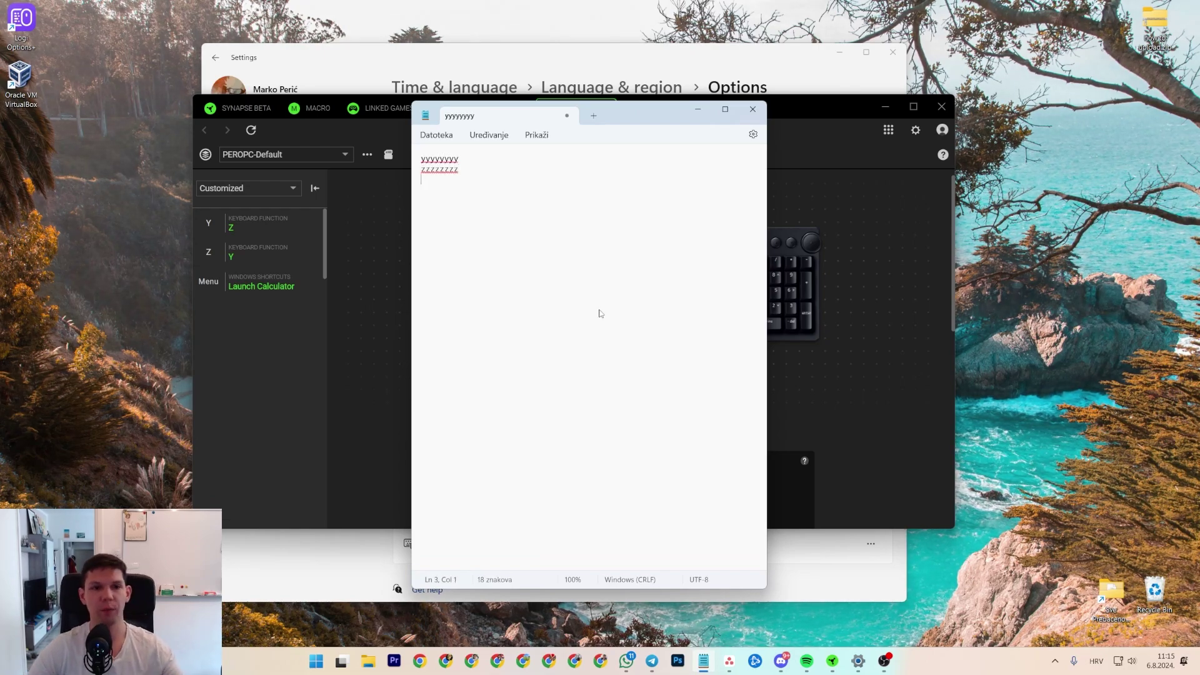
key(Return)
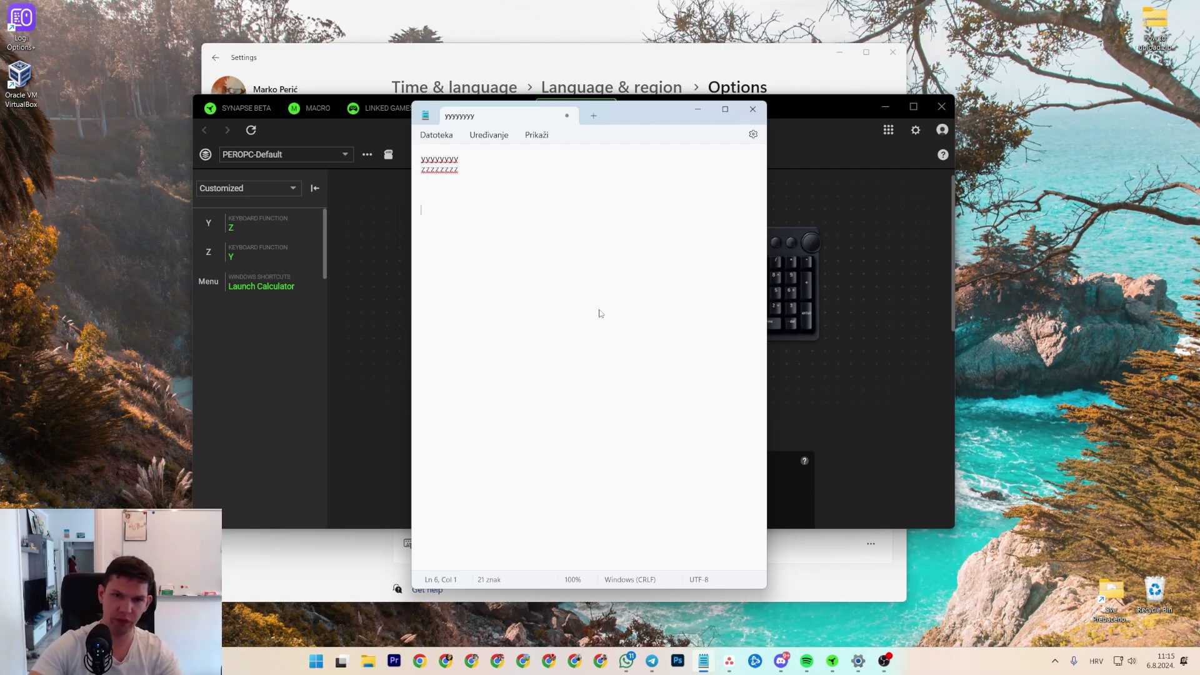
text(yyyyyyy)
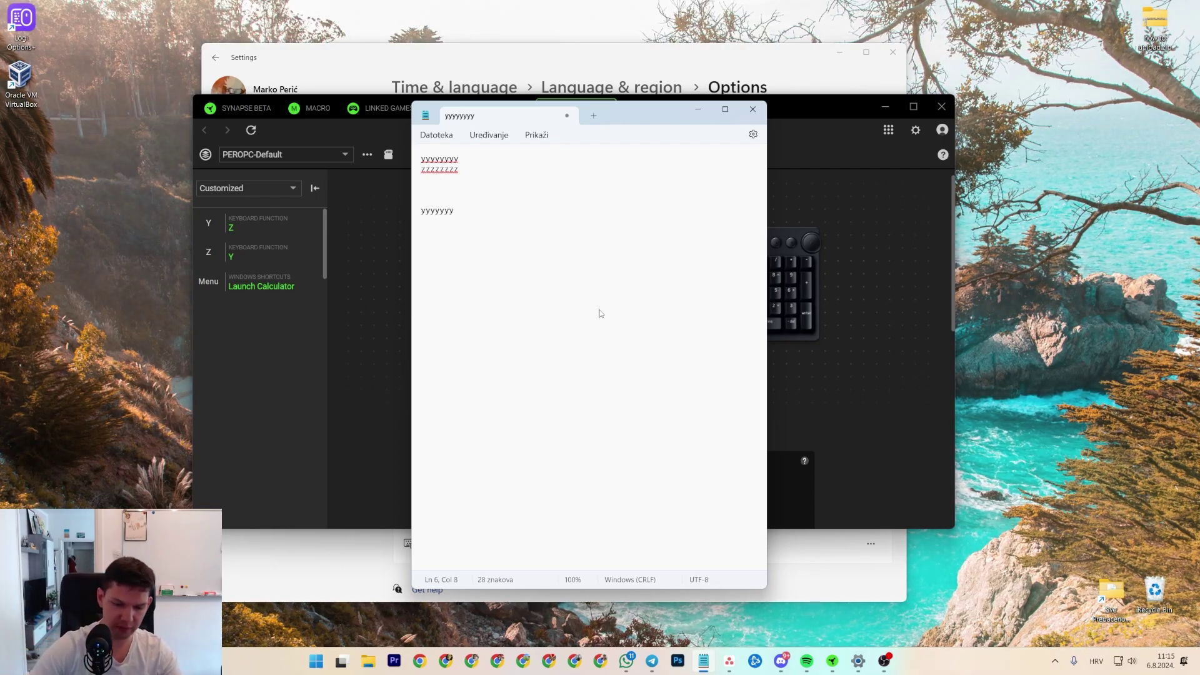
key(Return)
text(zzzzz)
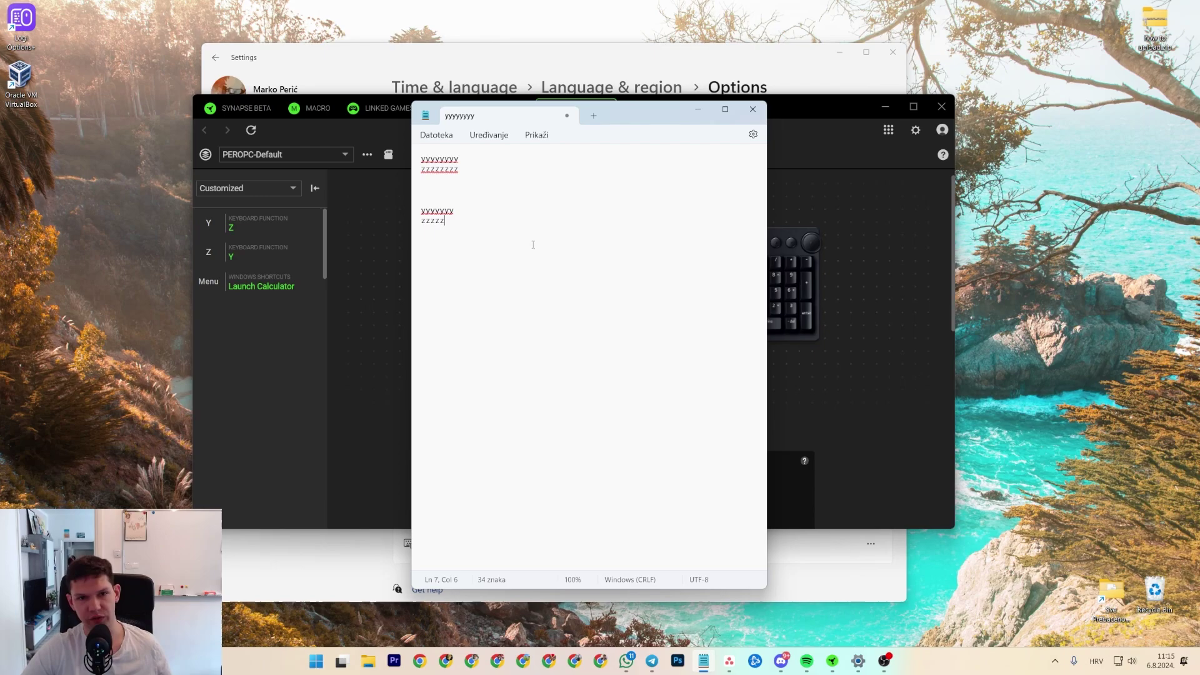
key(ctrl+a)
click(753, 109)
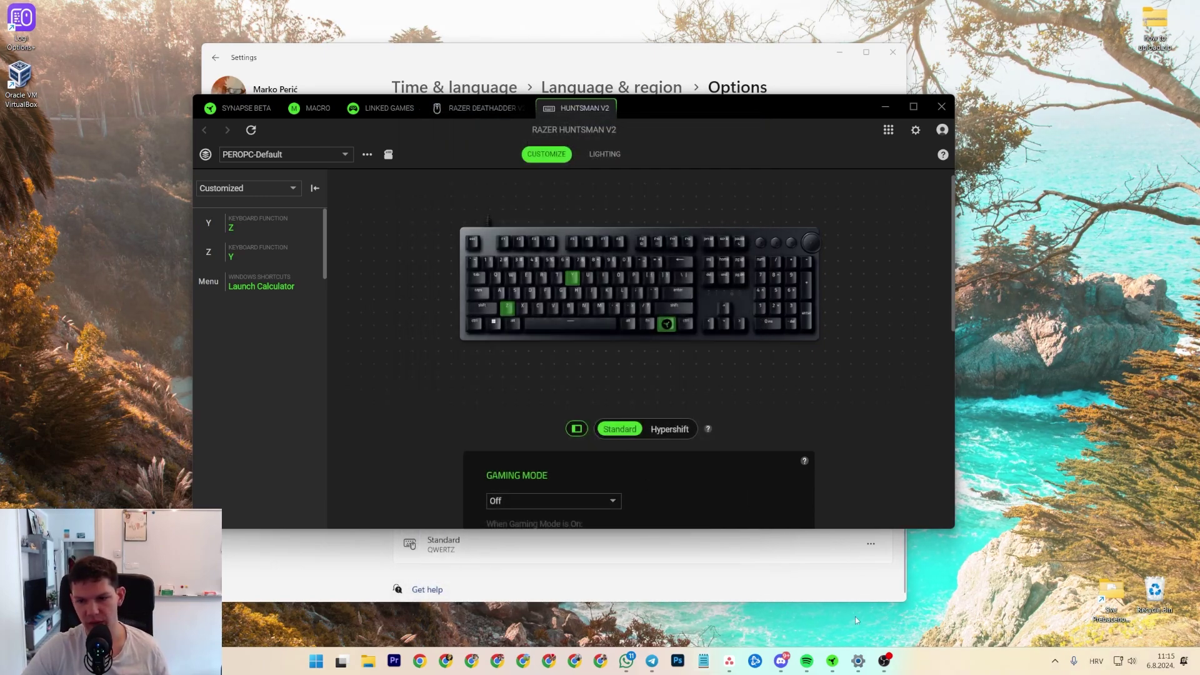
click(705, 534)
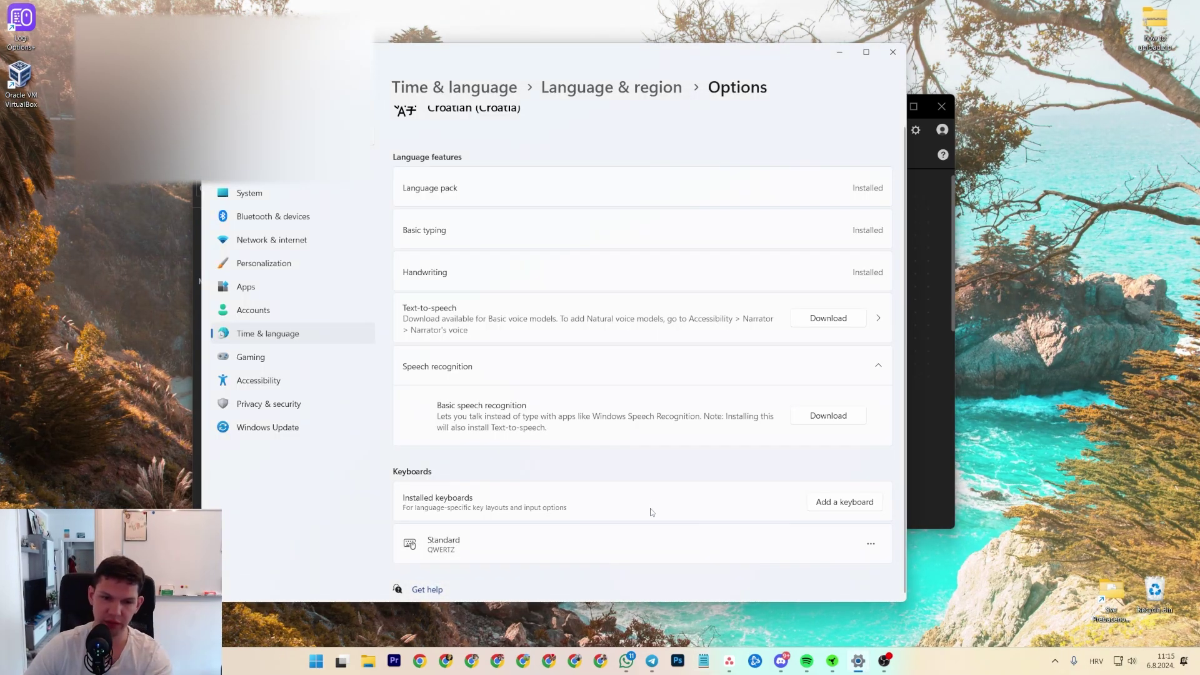
click(845, 502)
scroll(774, 423, down, 2)
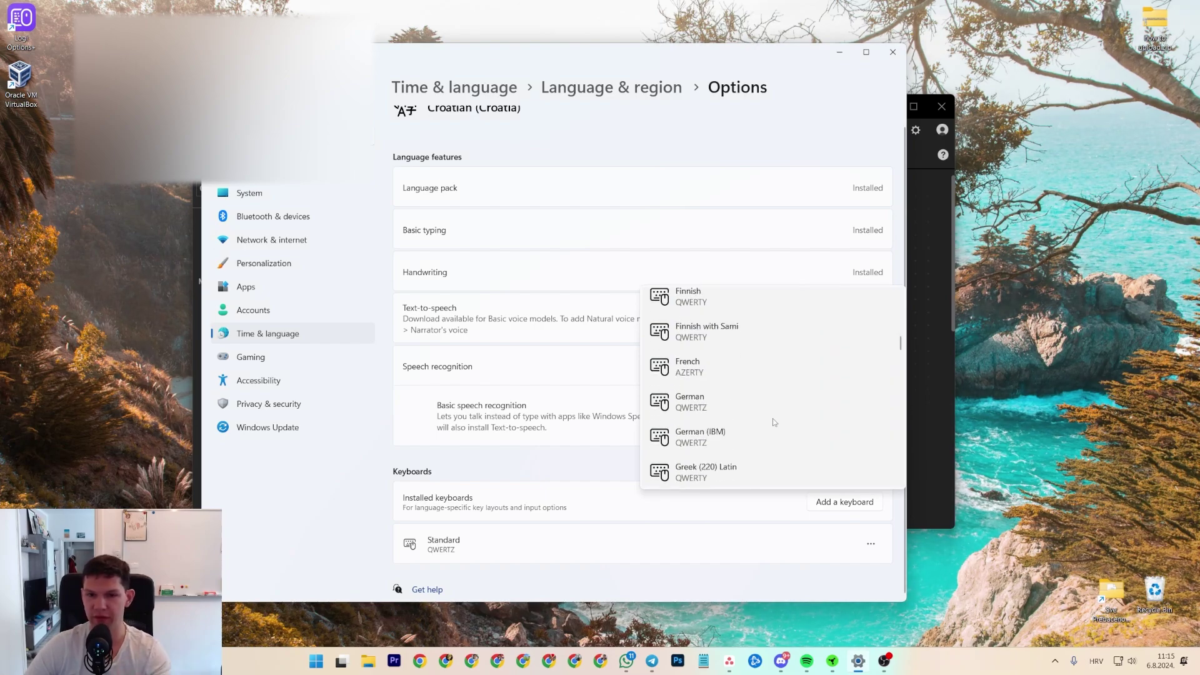
scroll(773, 422, down, 10)
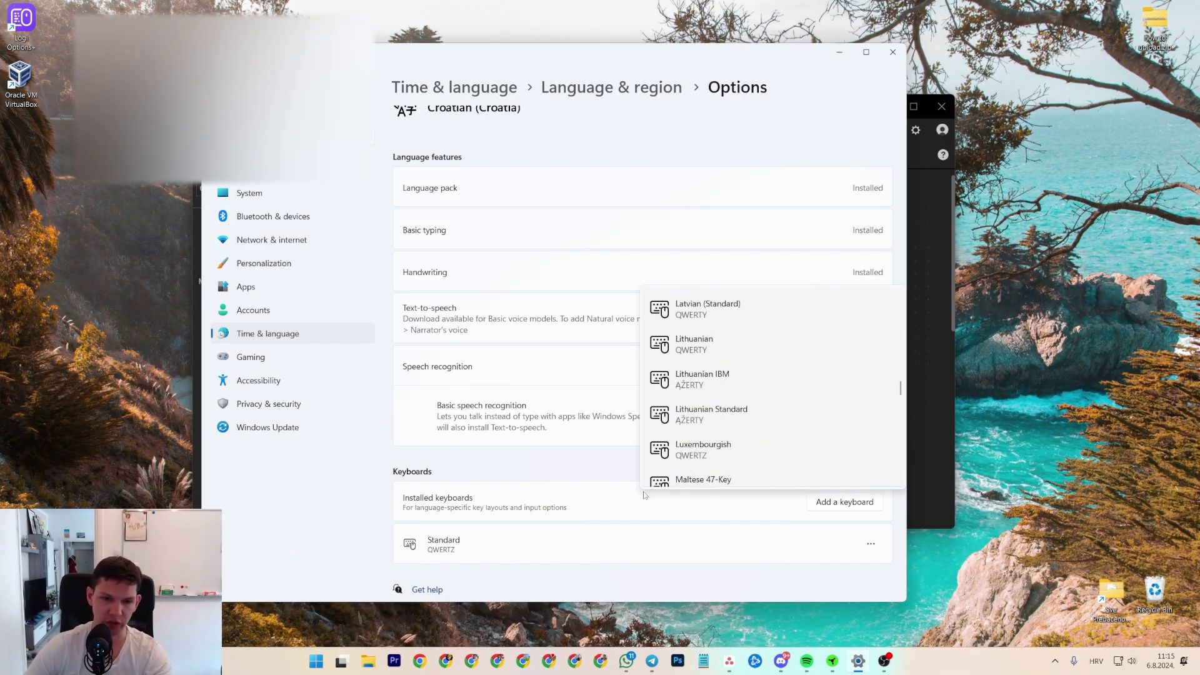
click(507, 536)
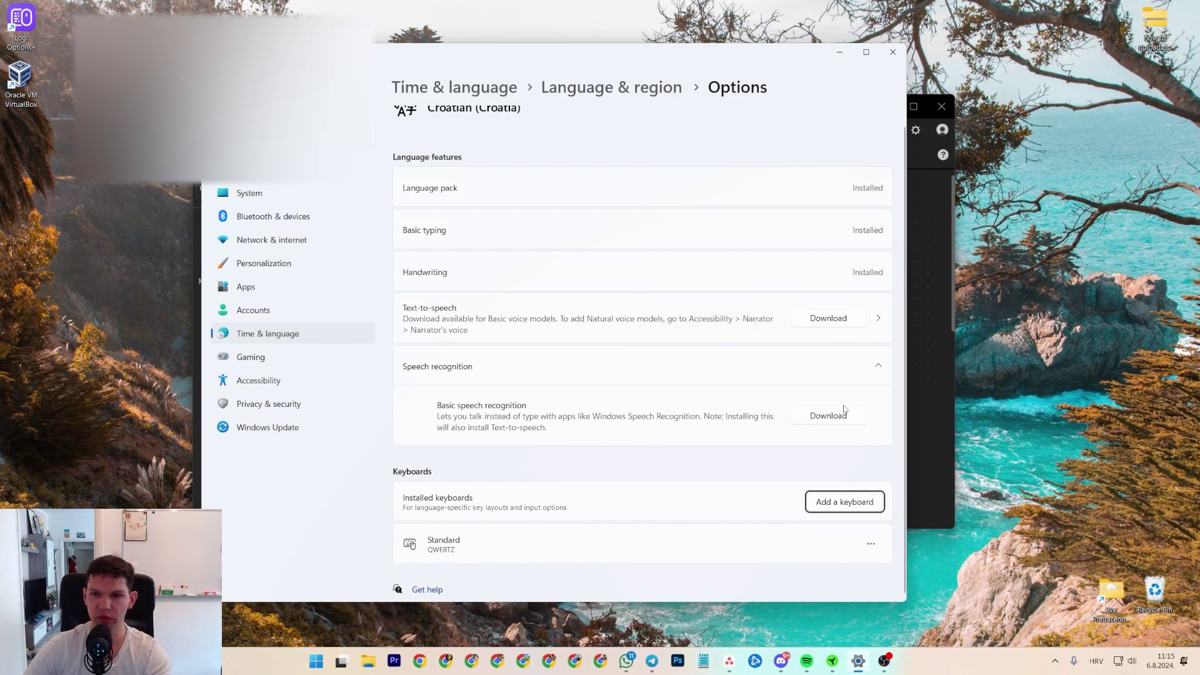
click(934, 310)
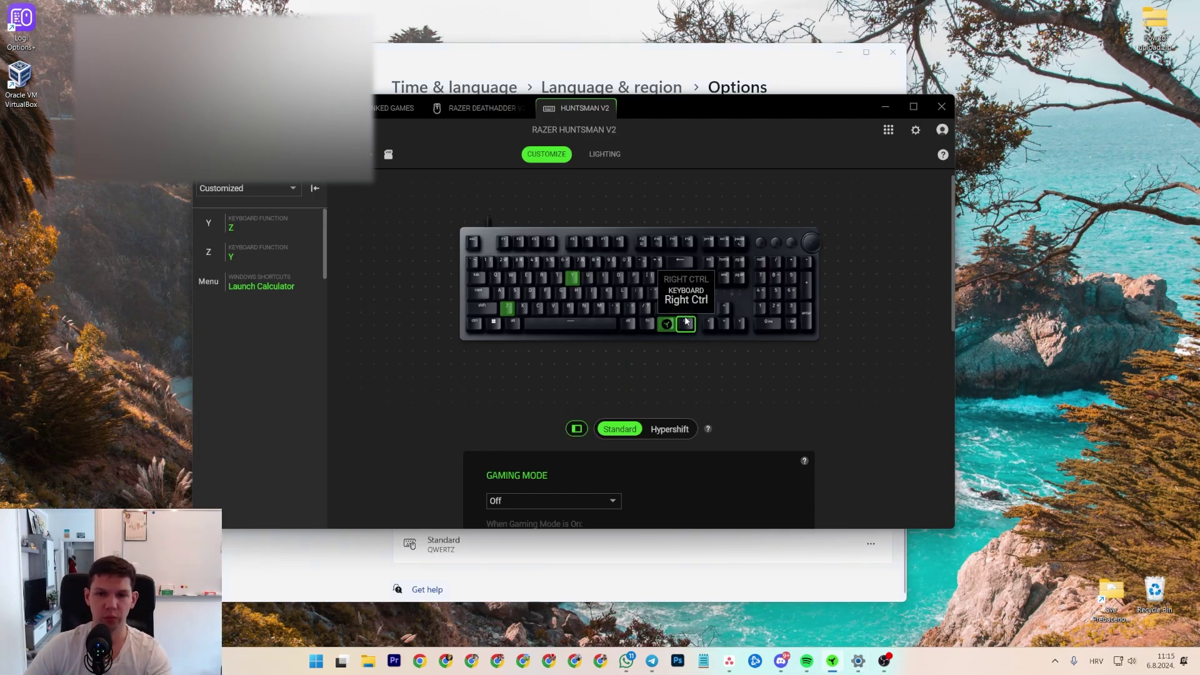